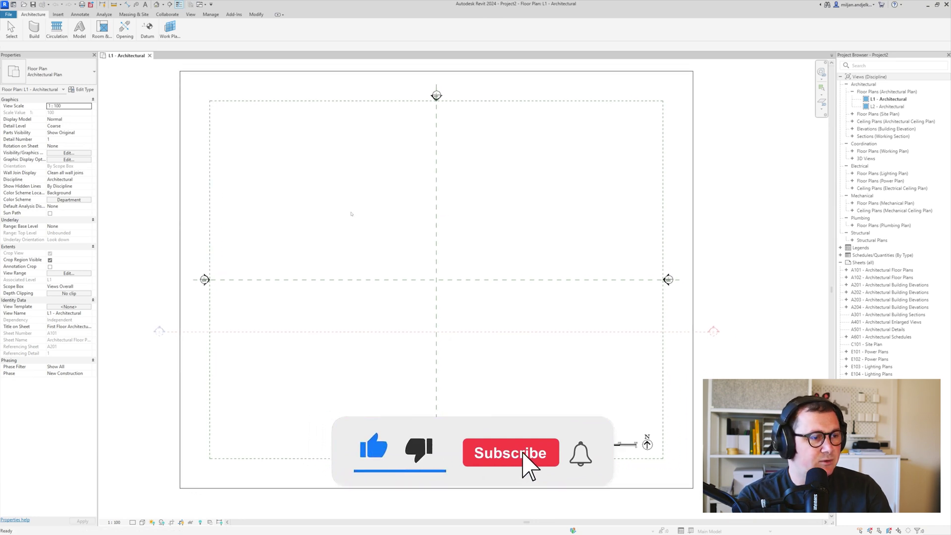
- Draw a 12000 mm wall in the plan with the WA wall tool
key("w")
key("a")
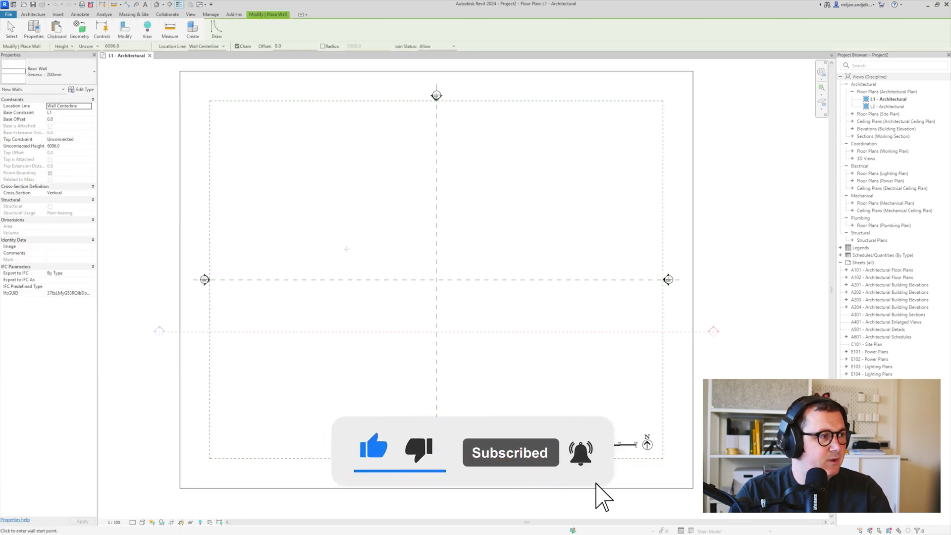
scroll(397, 265, "up", 2)
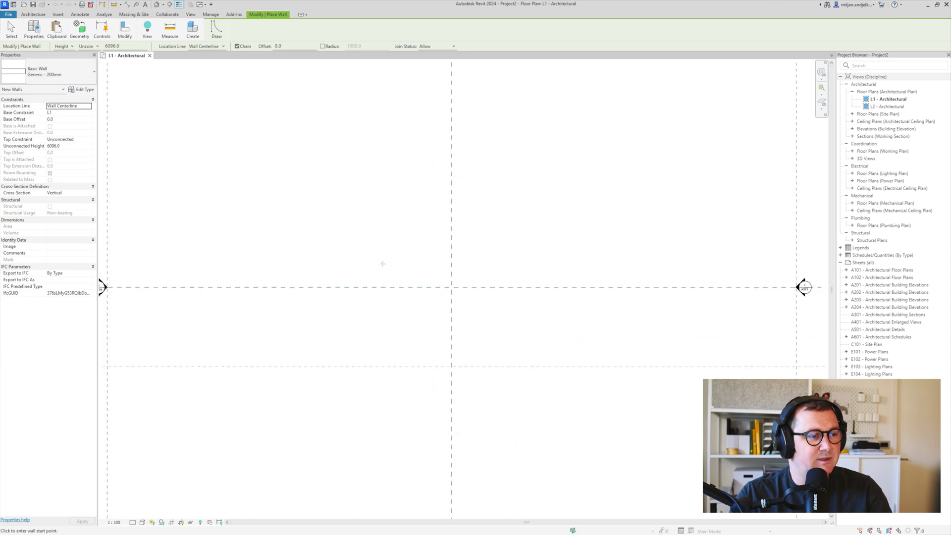
left_click(326, 266)
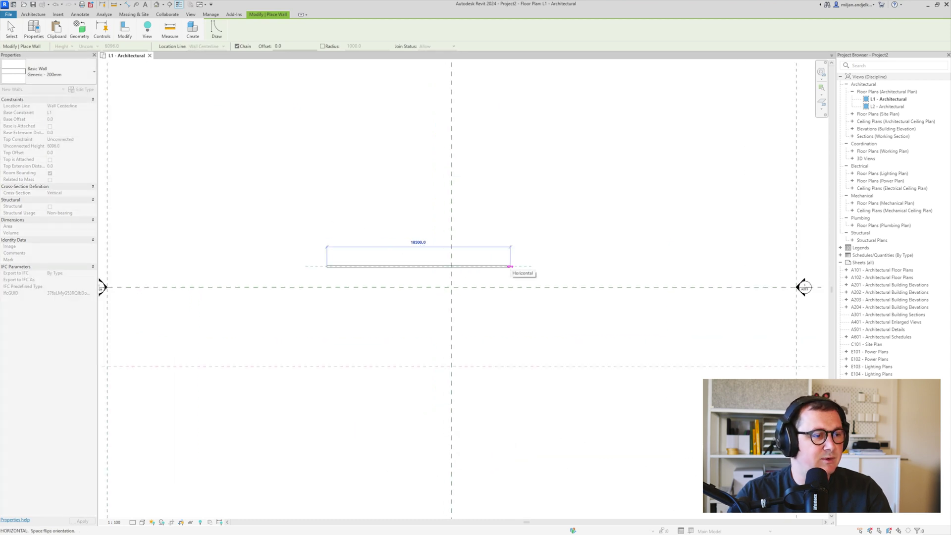
type("12000")
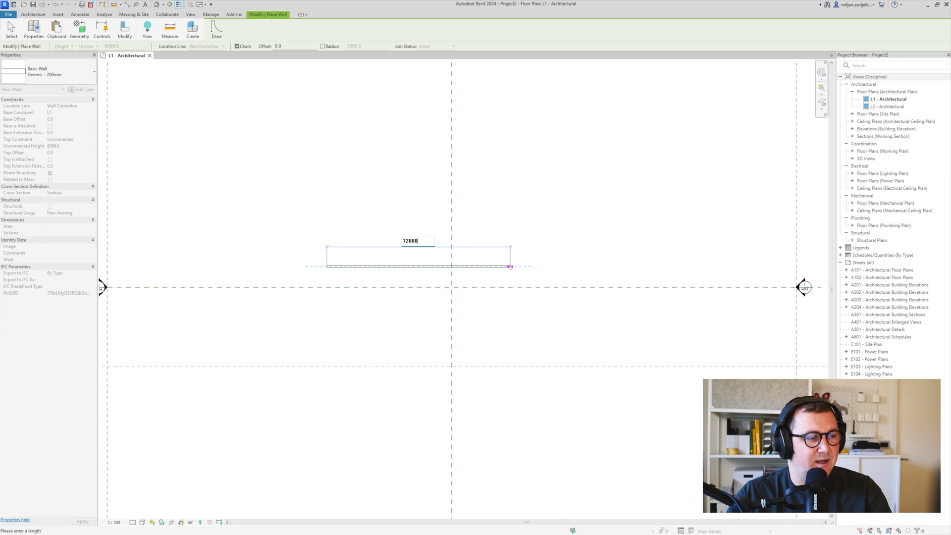
key("Return")
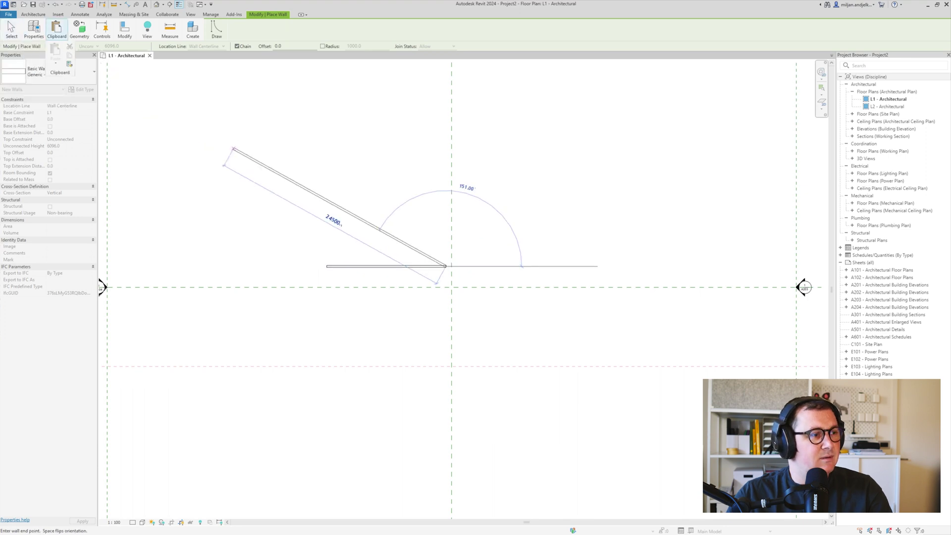
key("Escape")
key("Escape")
- Set the wall's Top Constraint to Up to level: L2
left_click(391, 266)
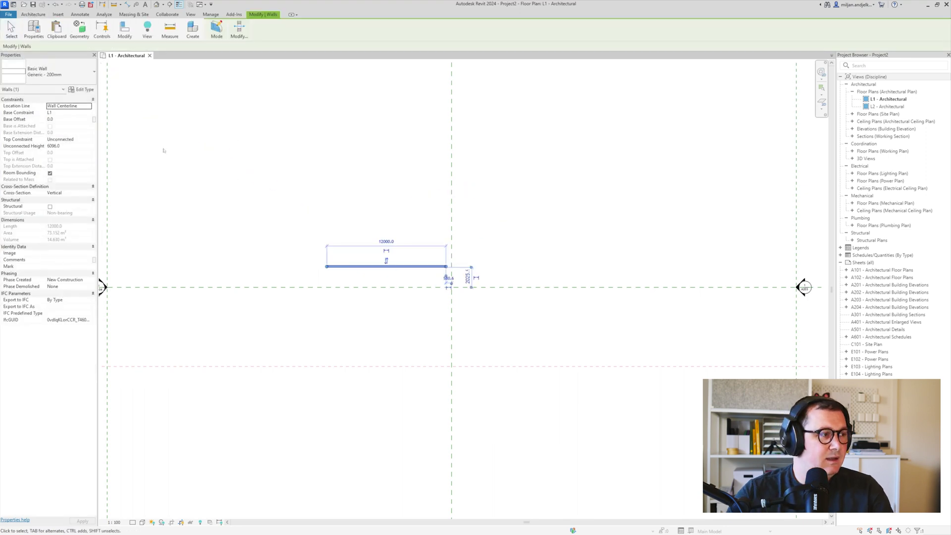
left_click(77, 139)
left_click(68, 158)
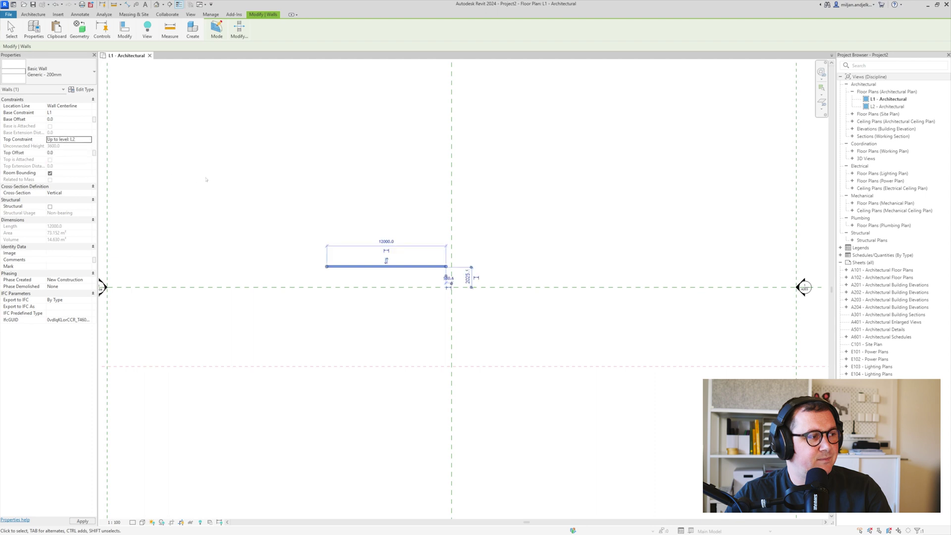
left_click(213, 182)
- Open the South elevation view from its elevation marker
middle_click_drag(330, 246, 385, 182)
scroll(385, 182, "down", 2)
left_click(466, 398)
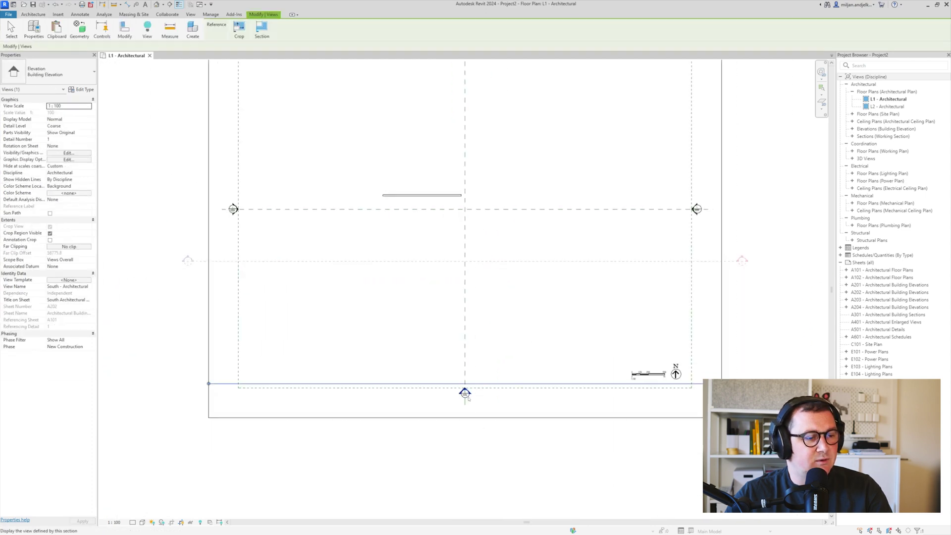
right_click(466, 397)
left_click(514, 228)
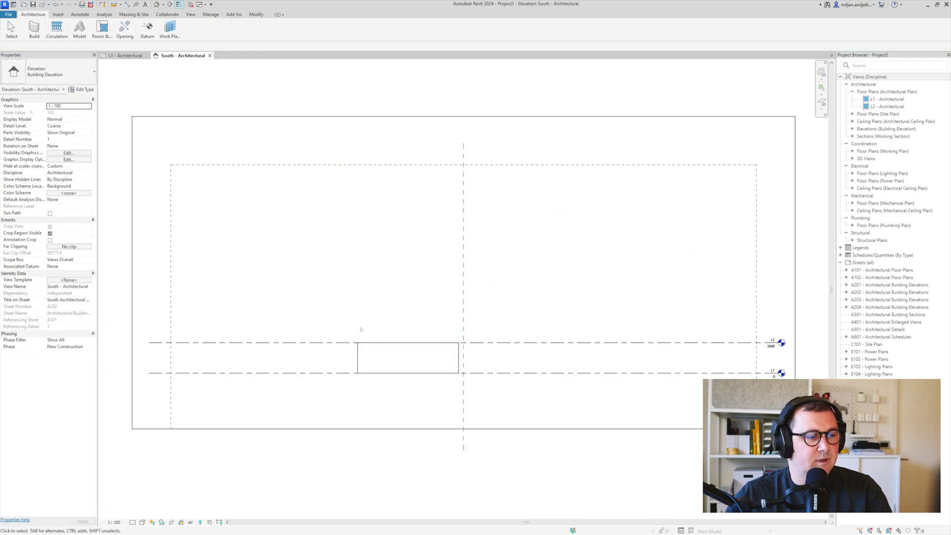
- Change level L2's Elevation to 400 and recentre the view on the wall
left_click(524, 342)
scroll(528, 375, "up", 3)
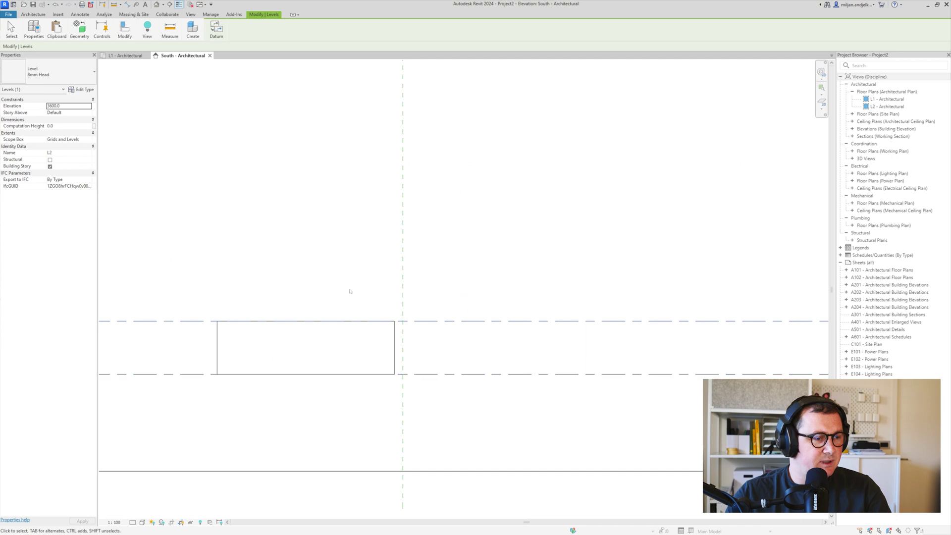
left_click(66, 100)
left_click(67, 101)
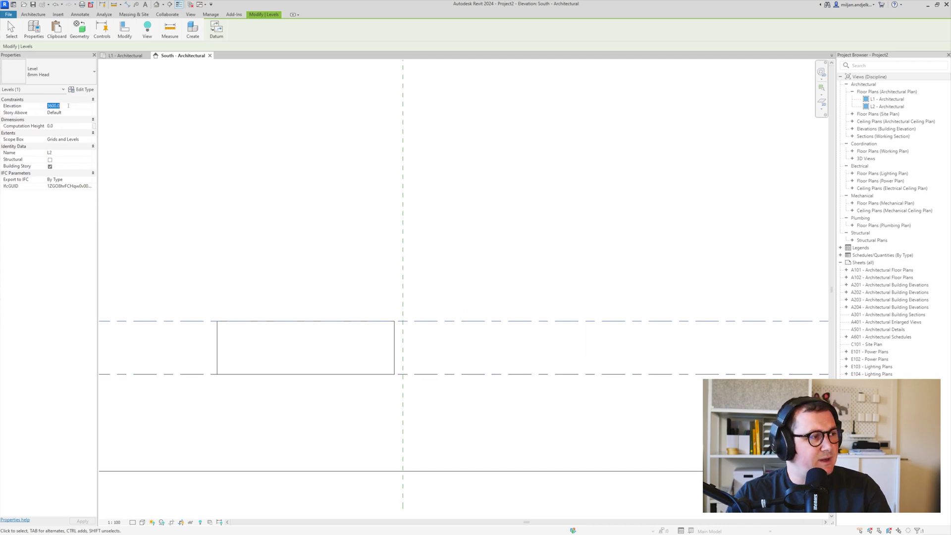
left_click(68, 106)
type("400")
key("Return")
left_click(272, 197)
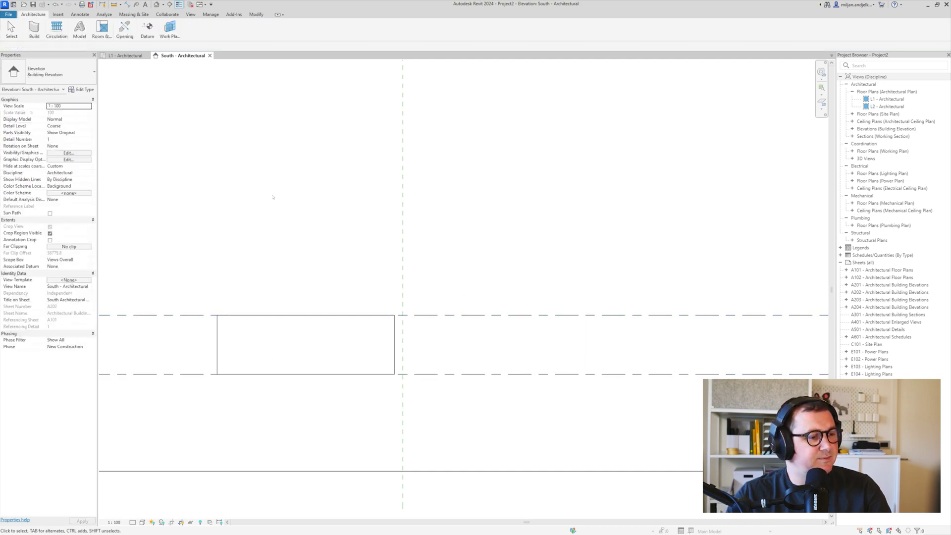
middle_click_drag(272, 197, 416, 174)
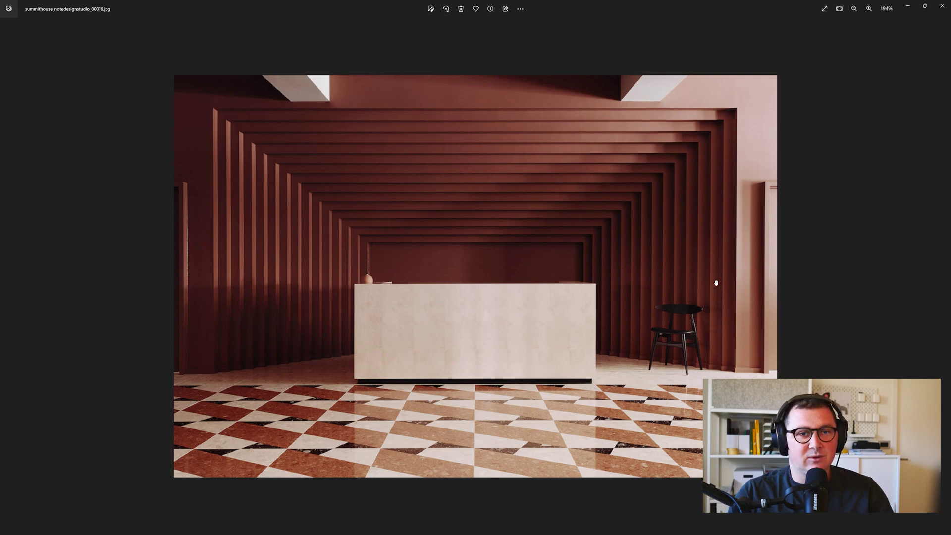
- Leave the reference photo and return to the Revit project through Task View
key("super+Tab")
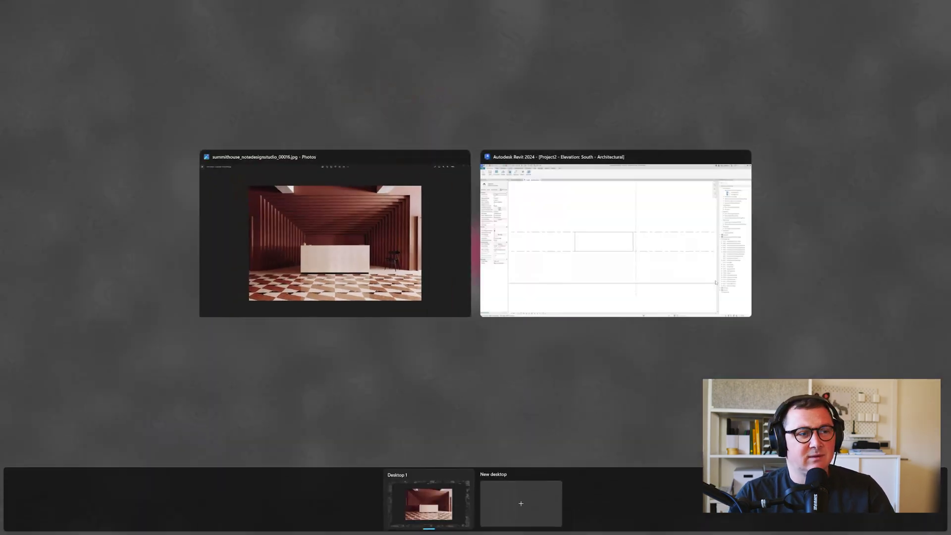
left_click(617, 233)
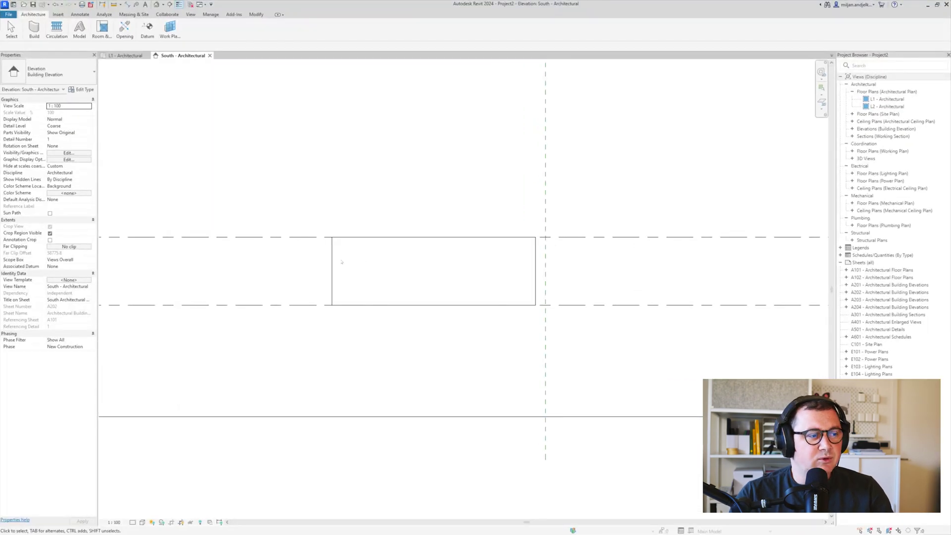
- Put the 12000 mm wall into Edit Profile mode with the Line sketch tool
left_click(333, 262)
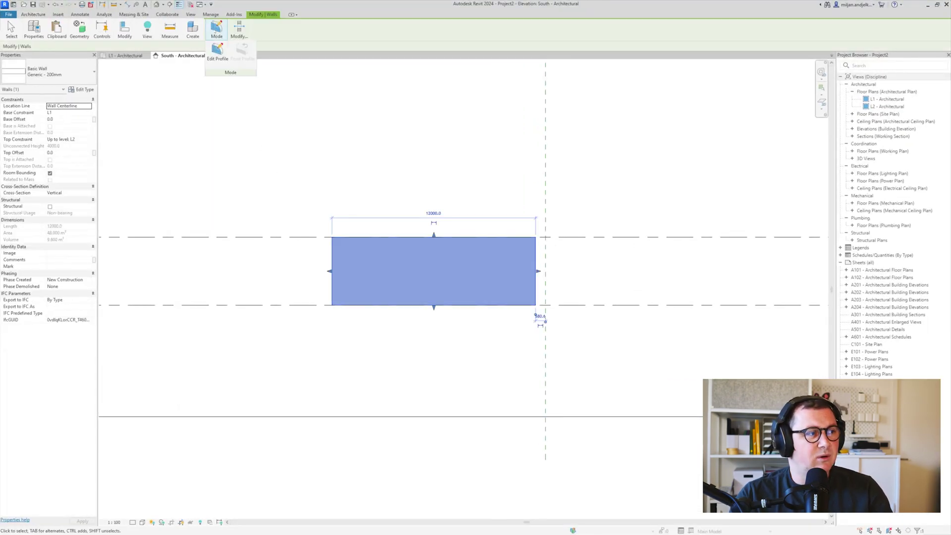
scroll(423, 298, "up", 2)
mouse_move(216, 33)
left_click(217, 50)
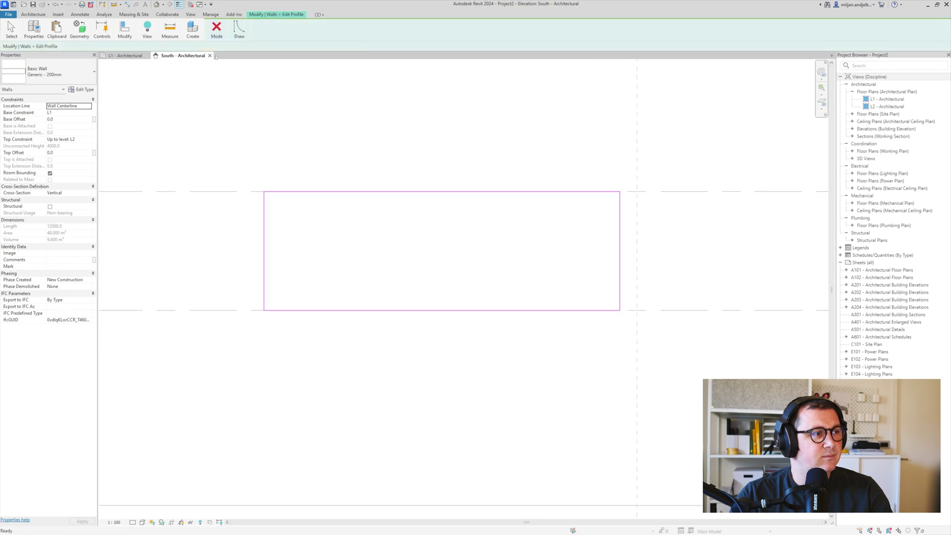
left_click(233, 46)
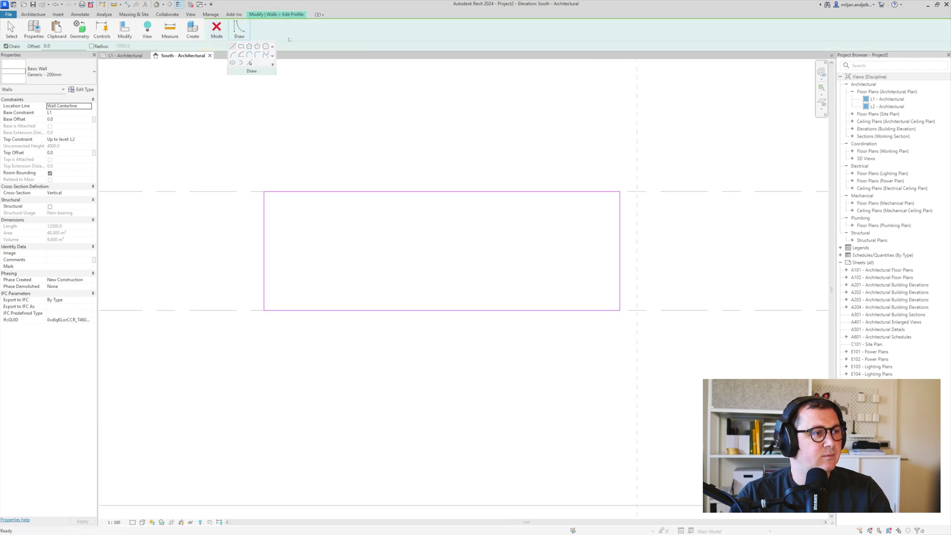
left_click(318, 15)
left_click(318, 15)
left_click(318, 14)
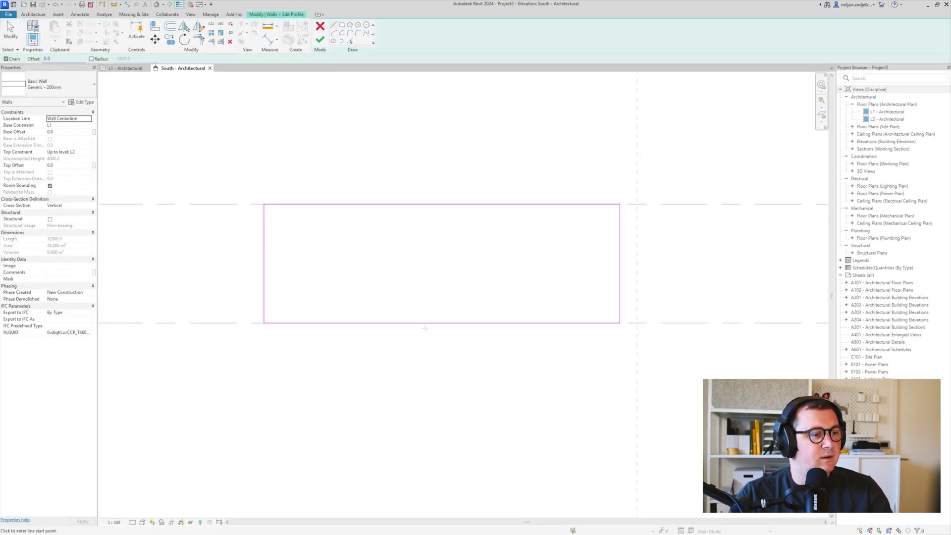
- Sketch the opening's 3000 mm tall left side and its top edge
left_click(441, 323)
type("3000")
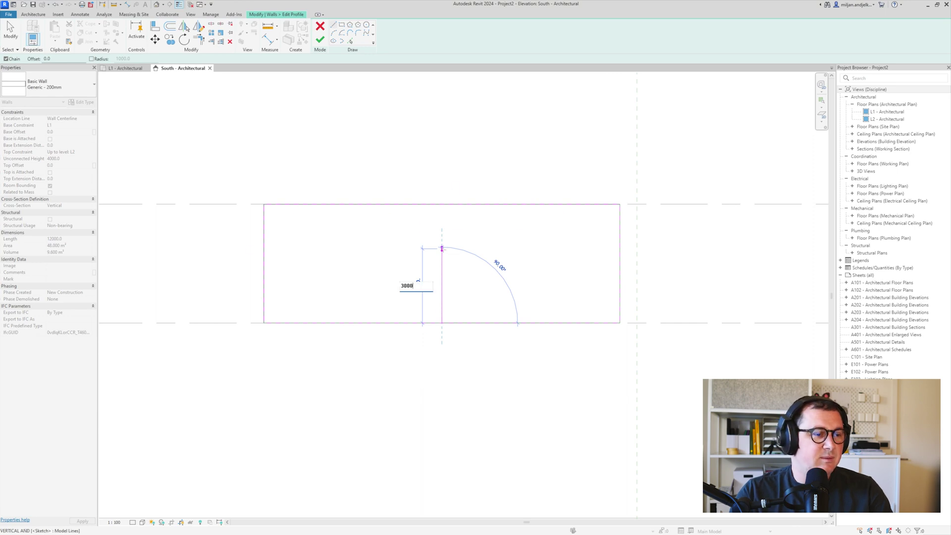
key("Return")
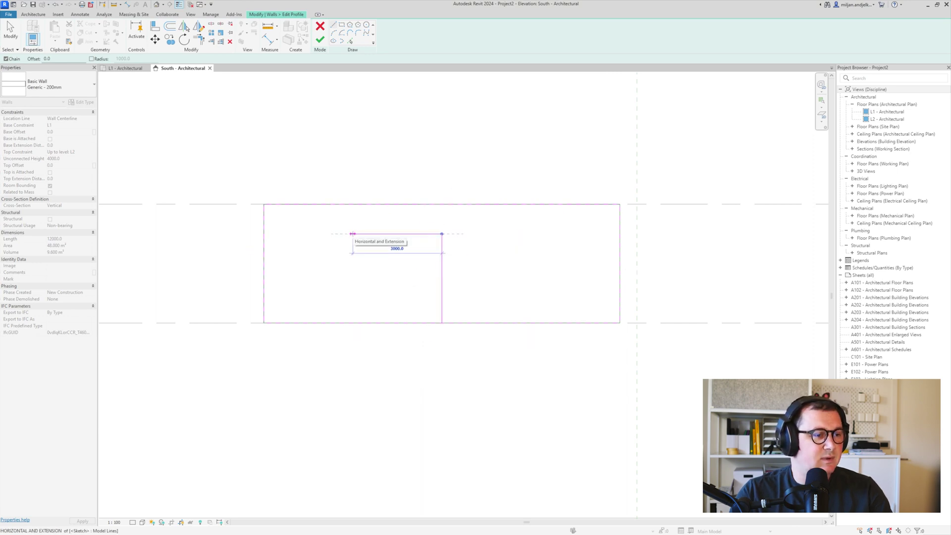
left_click(353, 234)
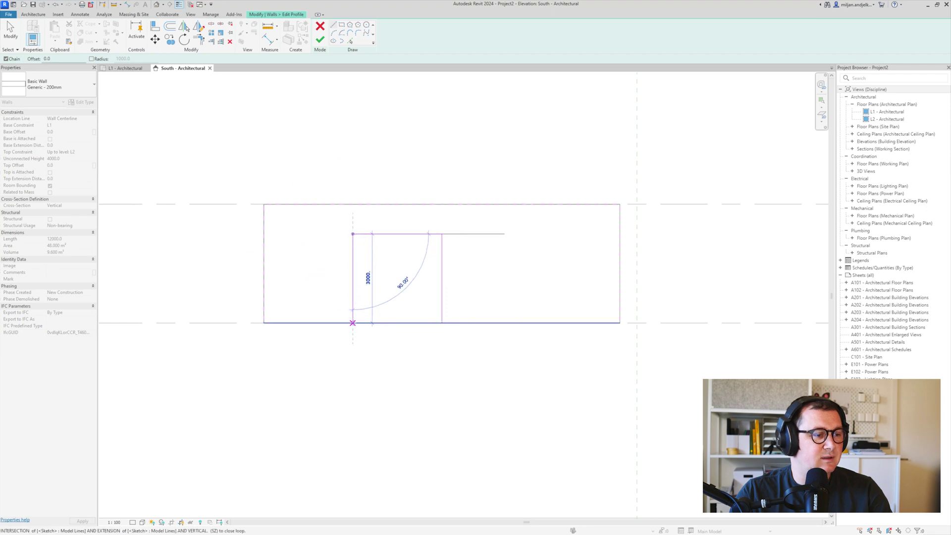
left_click(353, 323)
key("Escape")
key("Escape")
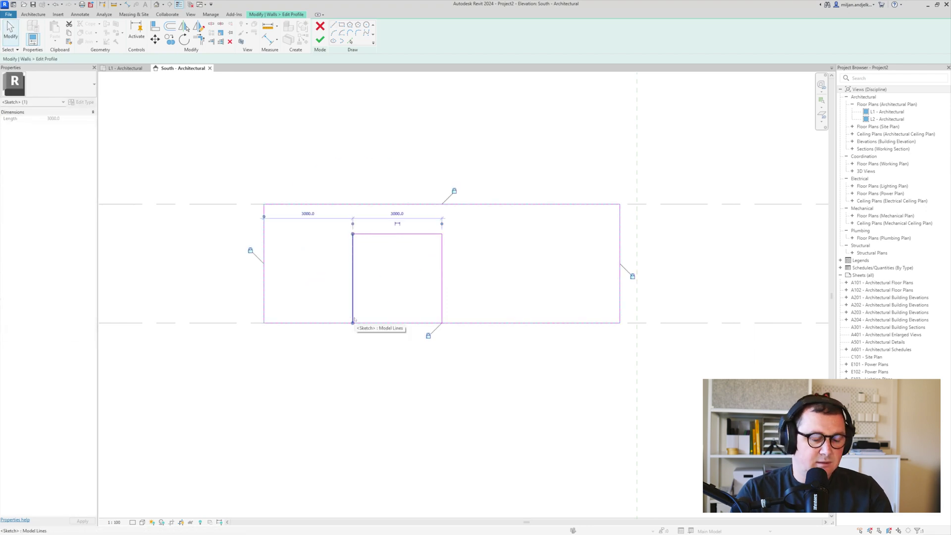
- Mirror the side line to the right and join it to the top edge
key("m")
key("m")
left_click(442, 288)
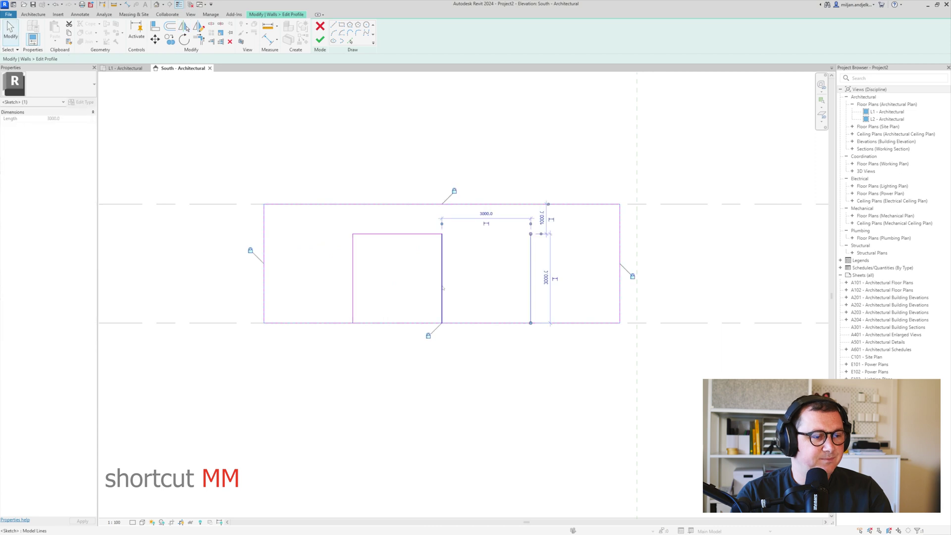
key("t")
key("r")
left_click(420, 234)
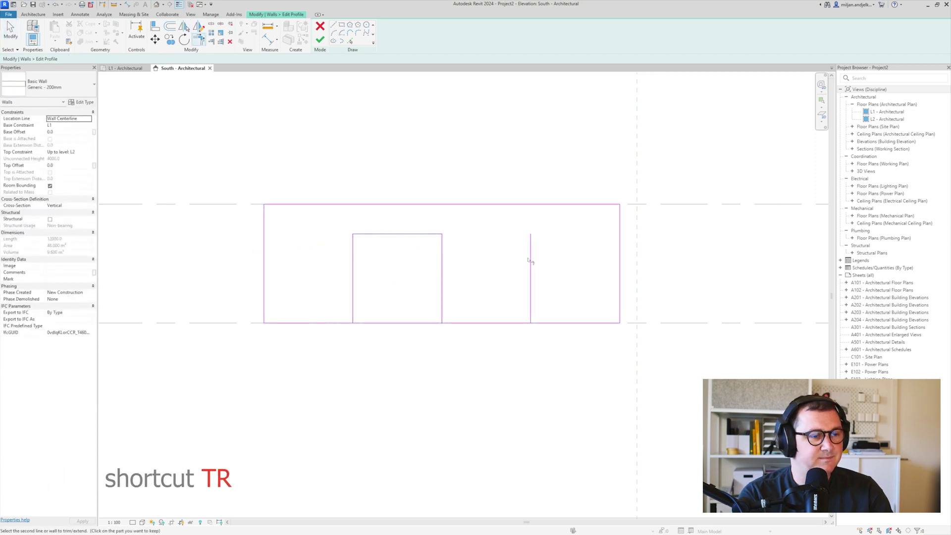
left_click(531, 262)
left_click(531, 265)
- Split and trim away the wall's bottom edge beneath the opening
key("s")
key("l")
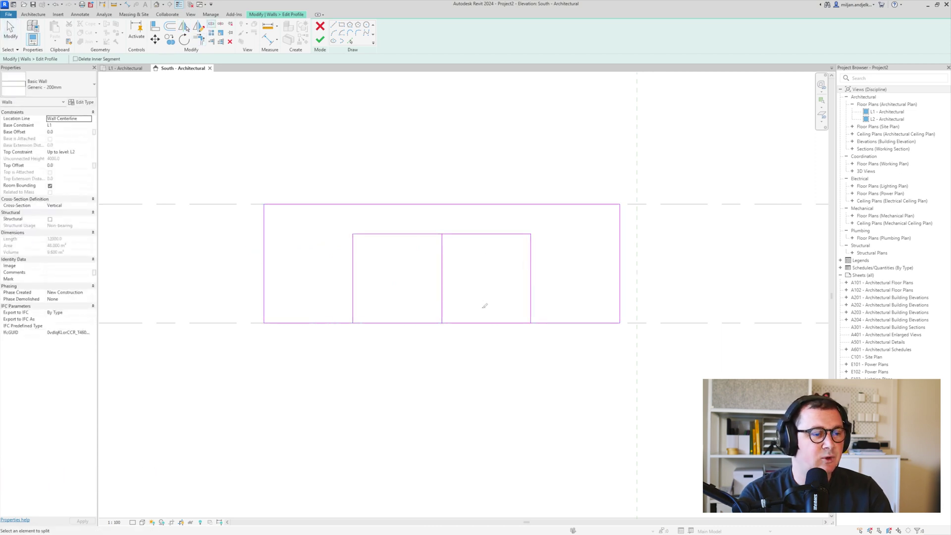
left_click(483, 322)
key("t")
key("r")
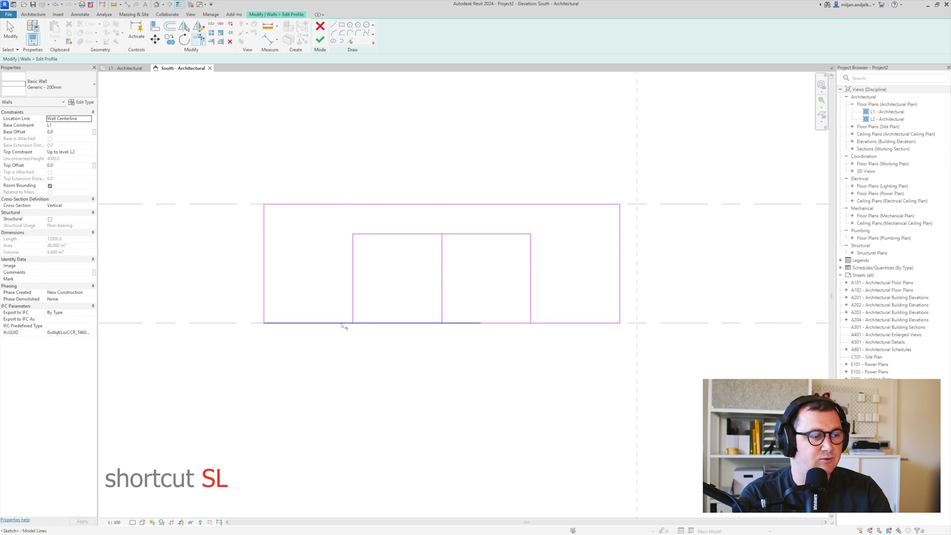
left_click(342, 324)
left_click(353, 313)
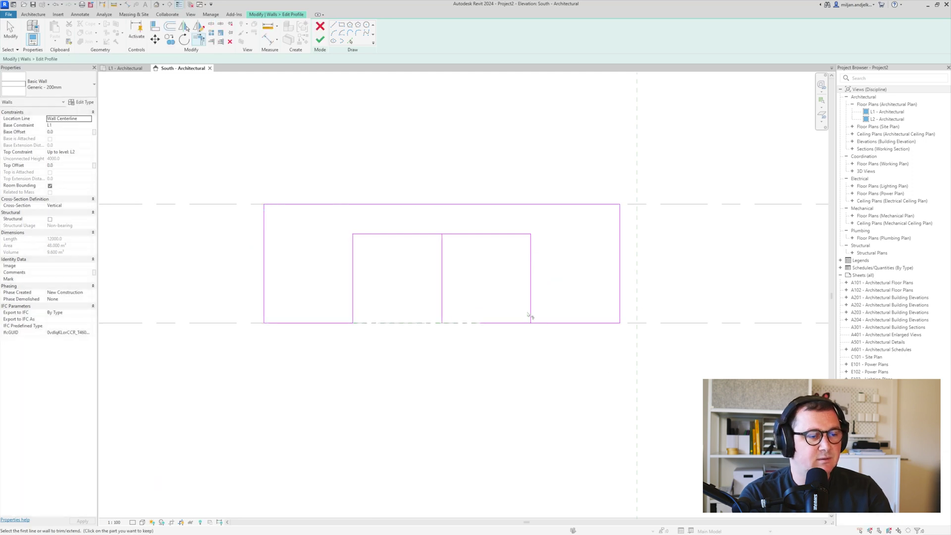
left_click(543, 328)
key("Escape")
- Delete the leftover middle vertical line and finish the profile edit
left_click(442, 297)
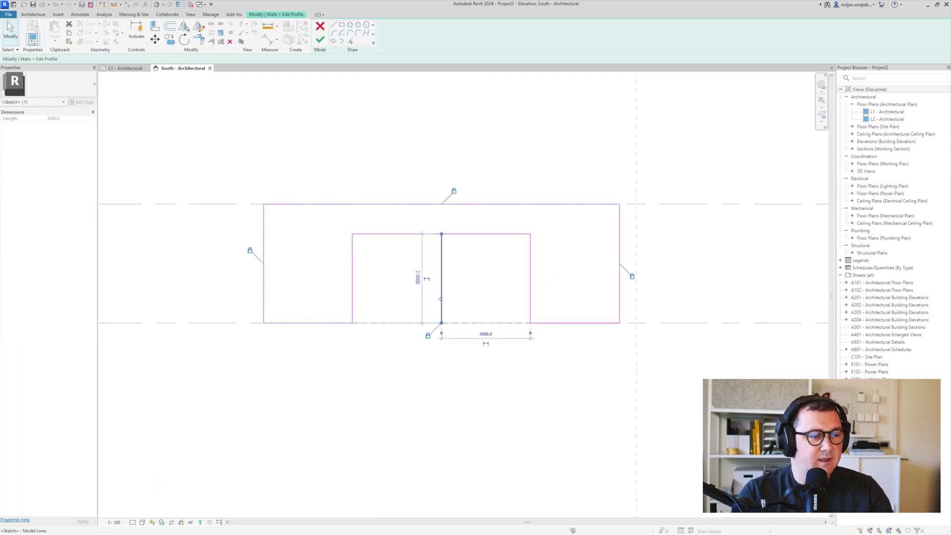
key("Delete")
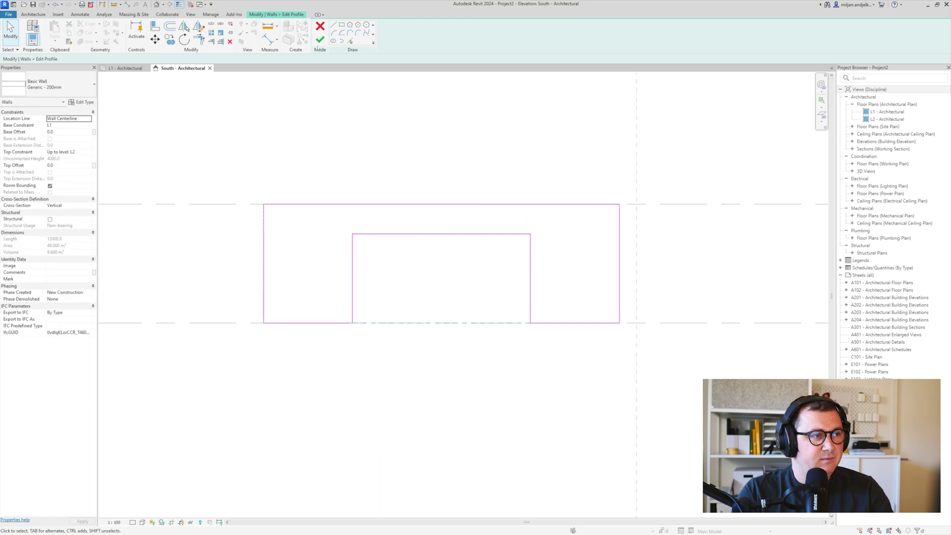
left_click(320, 40)
left_click(251, 102)
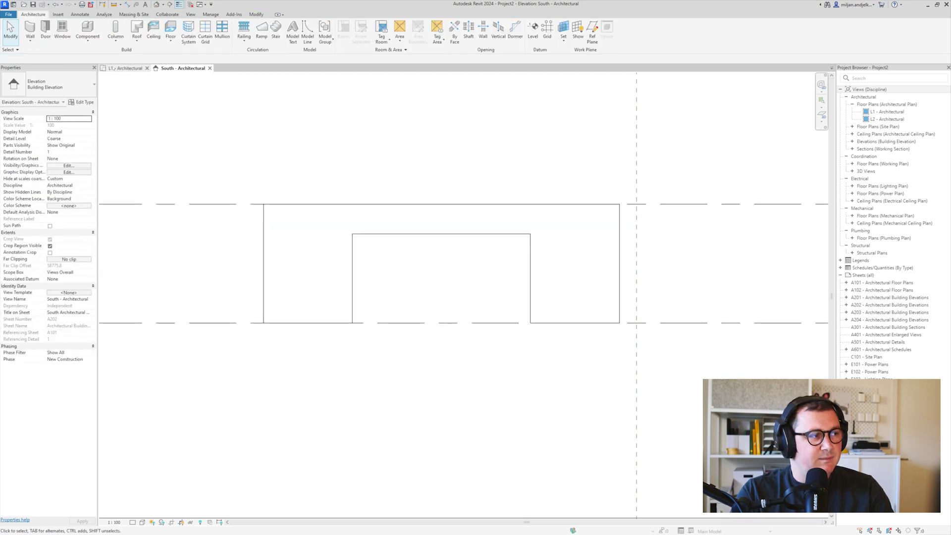
- Open the default 3D view and hide all annotation categories via VG
left_click(156, 4)
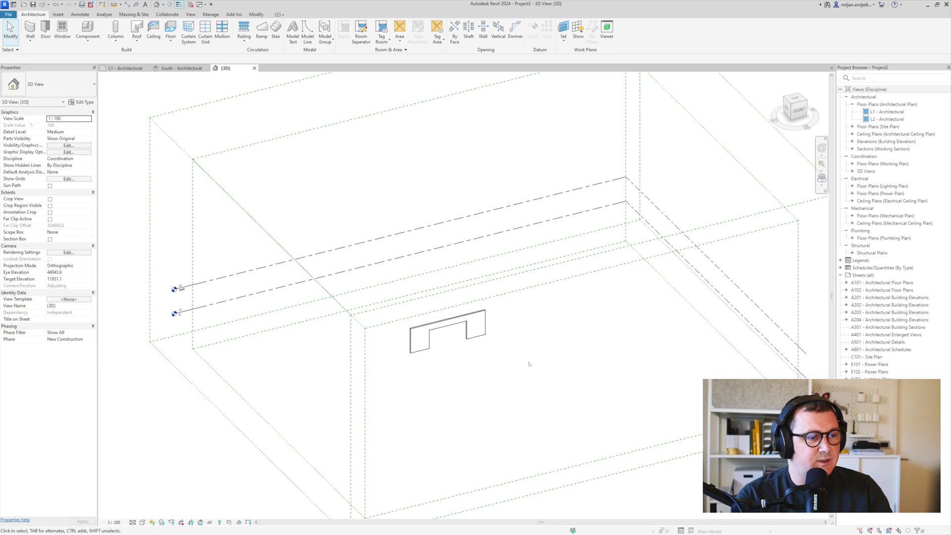
key("v")
key("g")
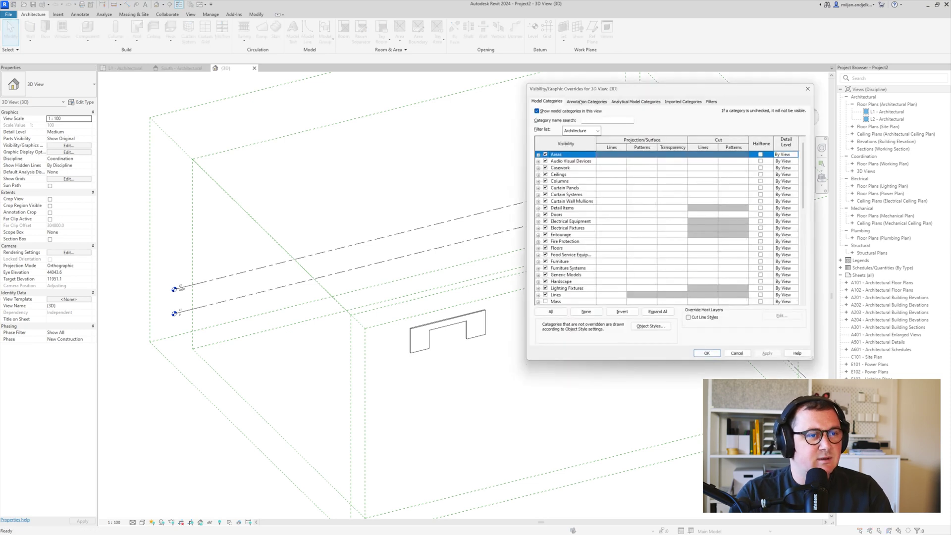
left_click(580, 102)
left_click(551, 111)
key("Return")
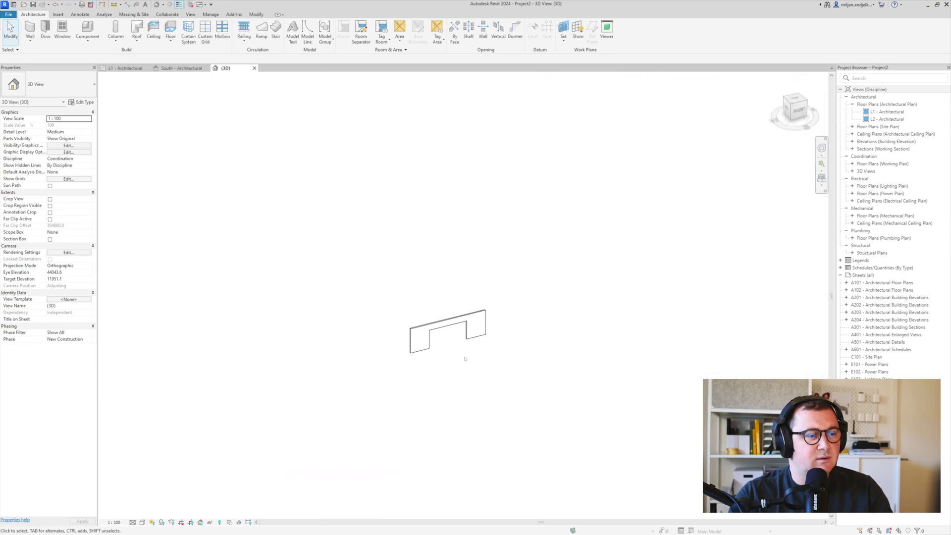
- Orbit around the 3D wall, then return to the South elevation
scroll(429, 327, "up", 5)
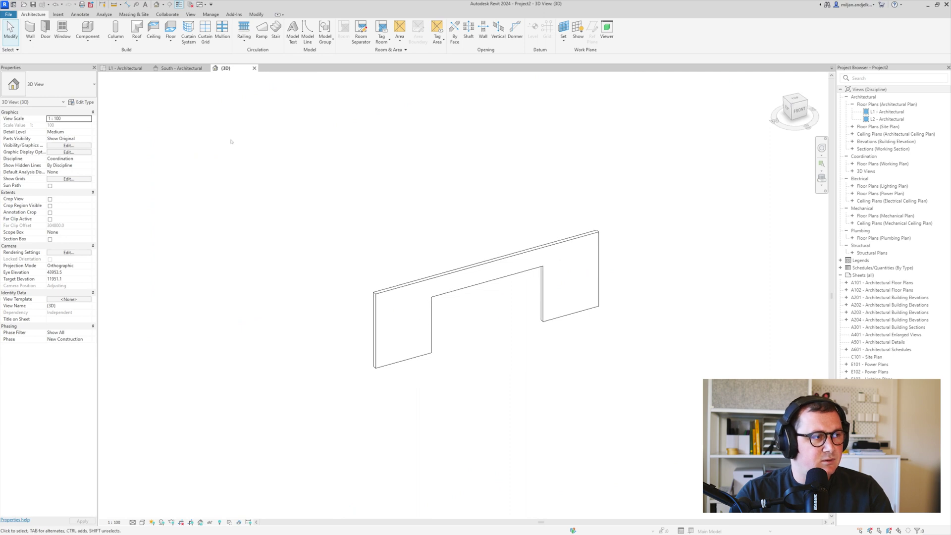
middle_click_drag(452, 324, 318, 200, "shift")
left_click(192, 72)
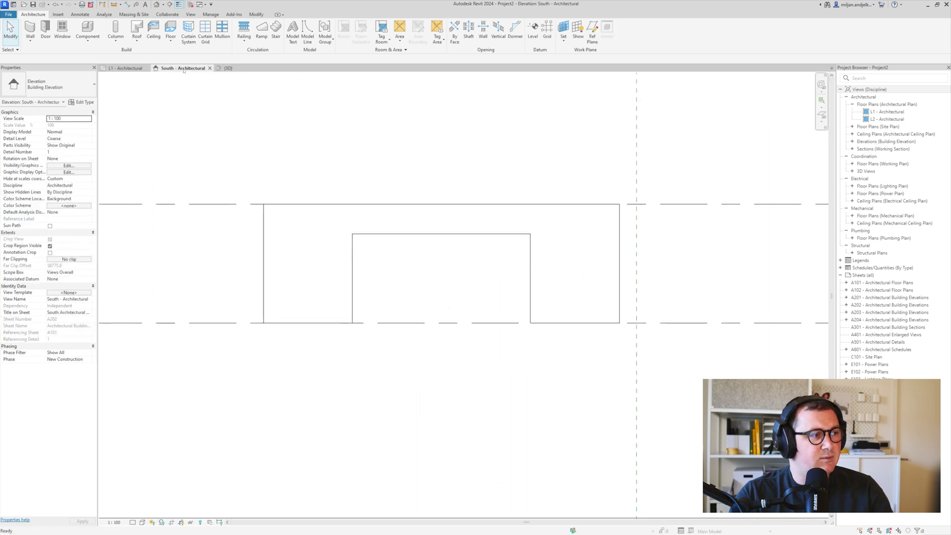
- Start a Model In-Place component in the Walls category with the default name
left_click(90, 45)
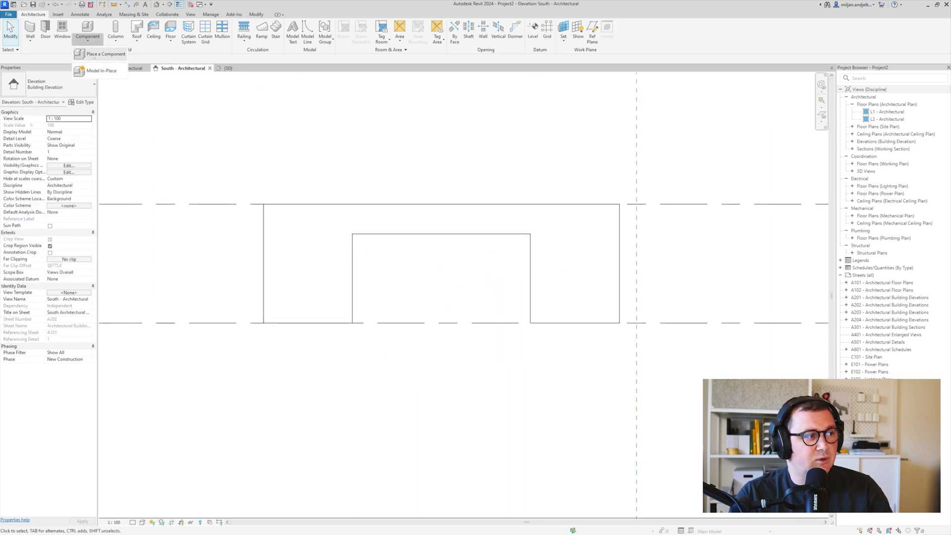
left_click(99, 71)
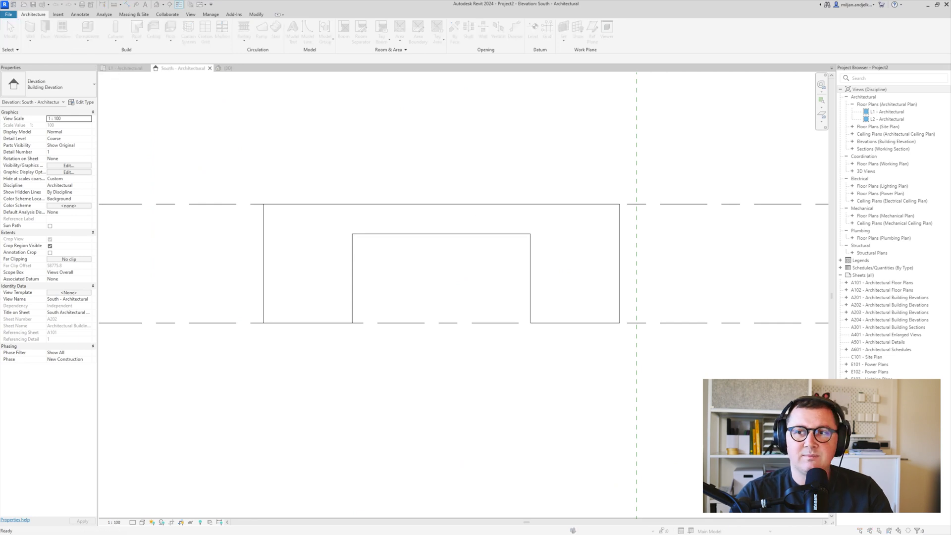
scroll(648, 244, "down", 5)
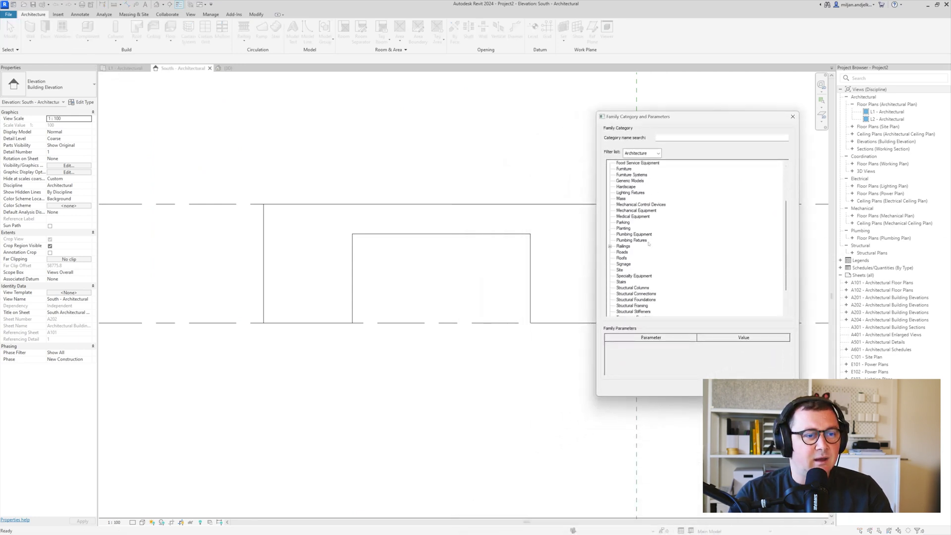
scroll(648, 243, "down", 2)
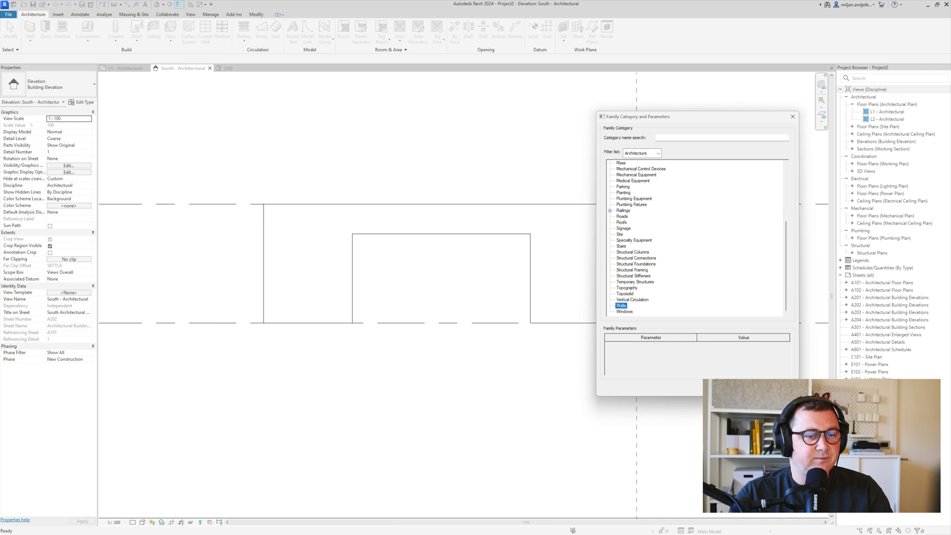
left_click(716, 386)
key("Return")
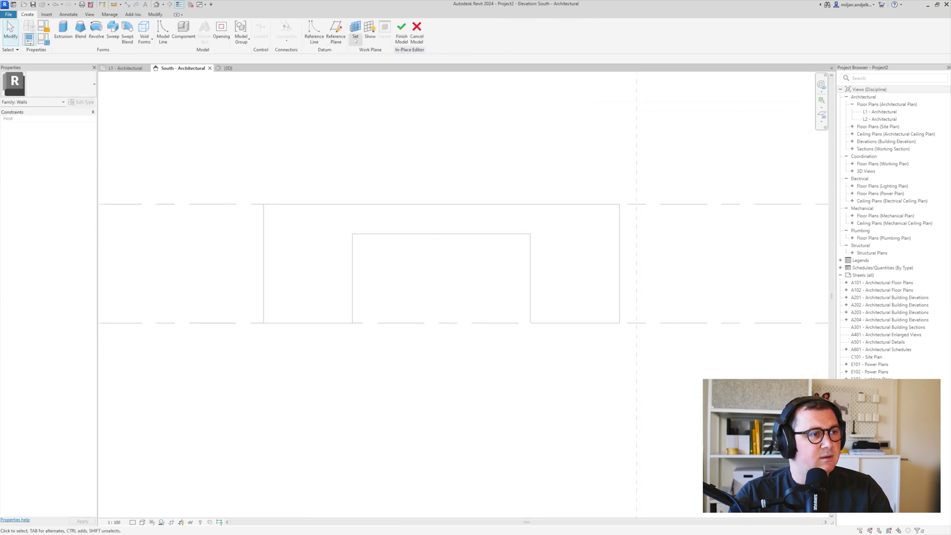
- Sketch the sweep path on the wall face by picking the opening's three edges
left_click(113, 29)
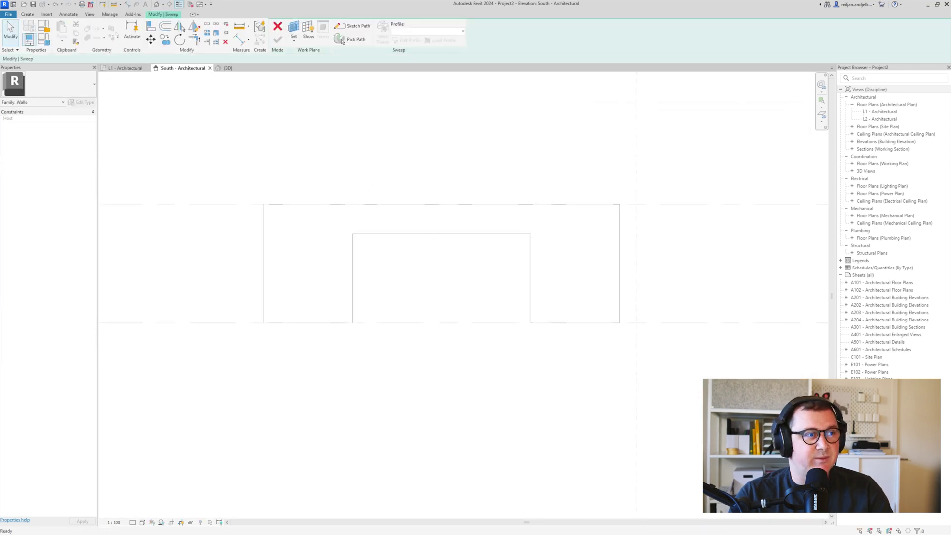
left_click(352, 29)
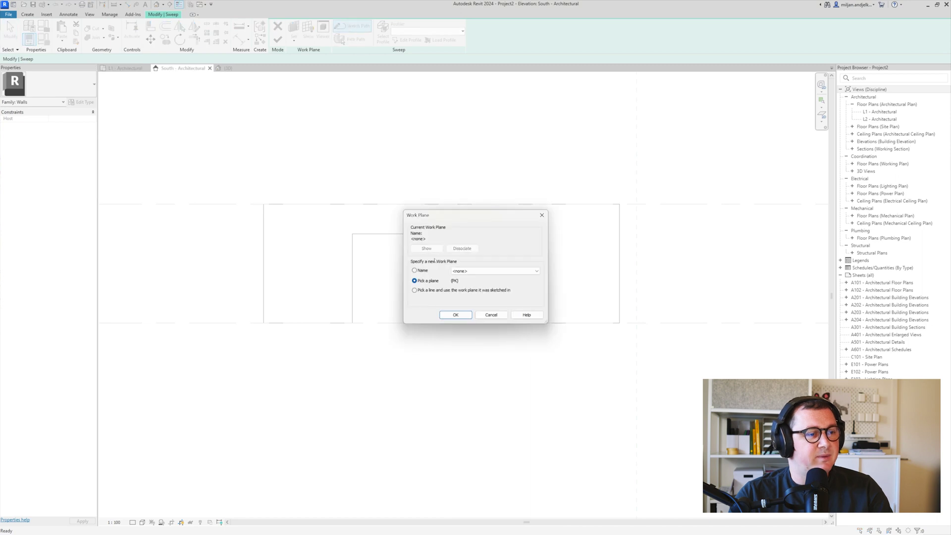
left_click(444, 317)
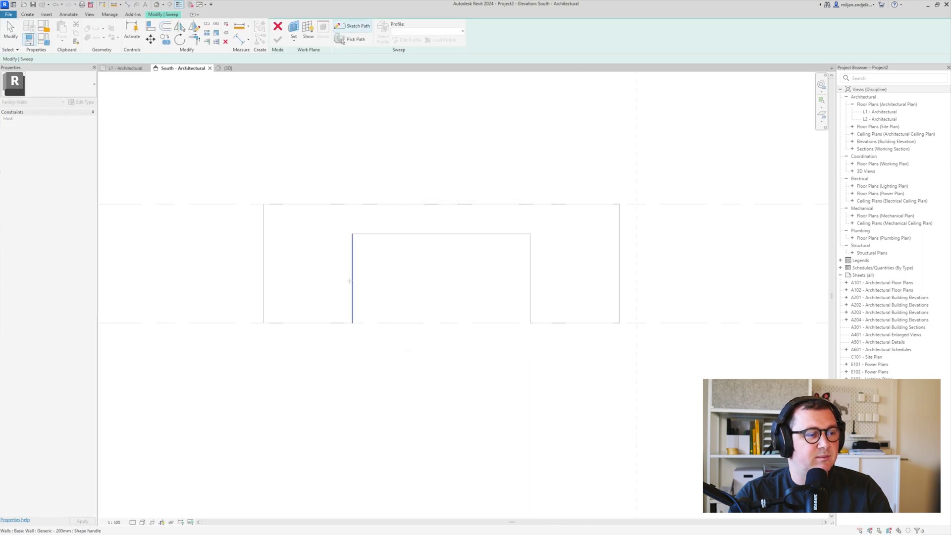
left_click(275, 206)
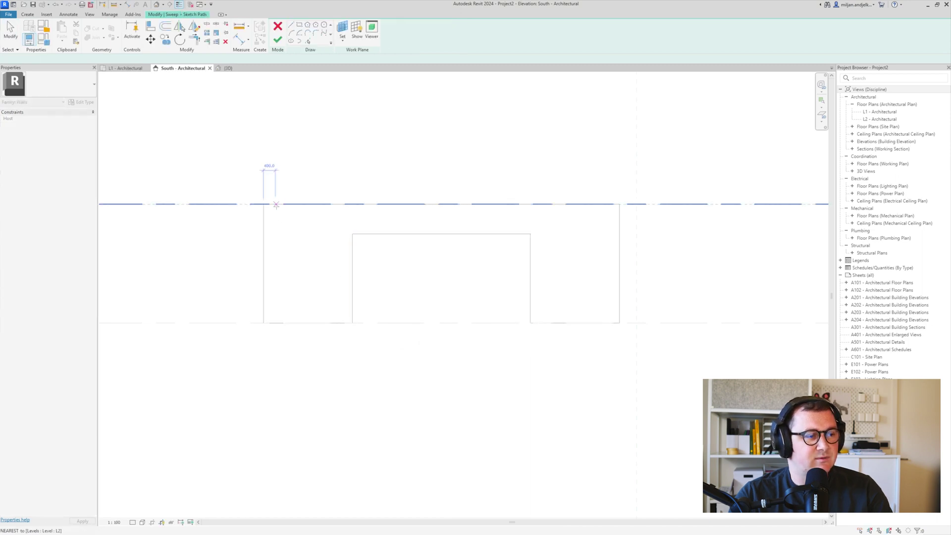
left_click(307, 41)
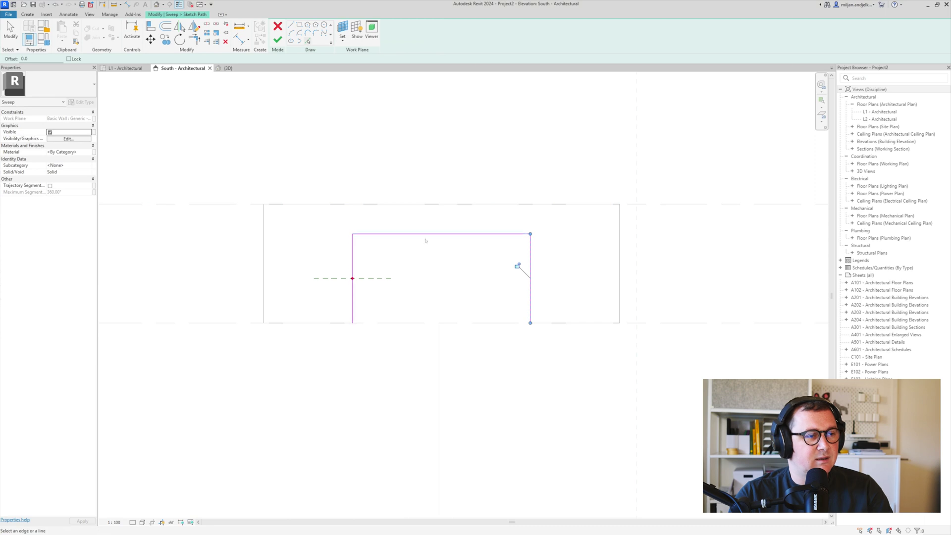
middle_click_drag(425, 240, 443, 236)
left_click(278, 40)
- Open the sweep profile for editing in the L1 plan
left_click(126, 69)
left_click(409, 40)
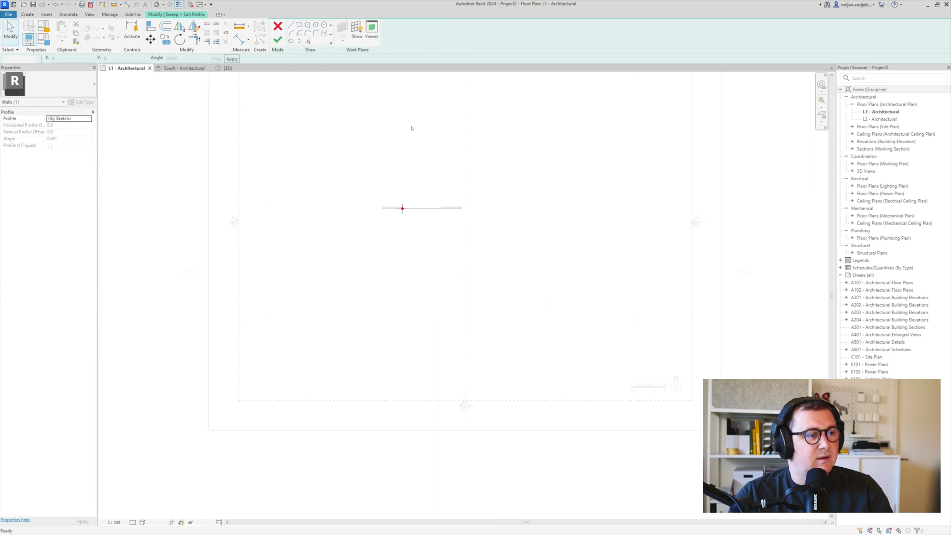
scroll(398, 204, "up", 7)
- Draw the first 200 by 200 profile steps from the path point
scroll(399, 199, "up", 2)
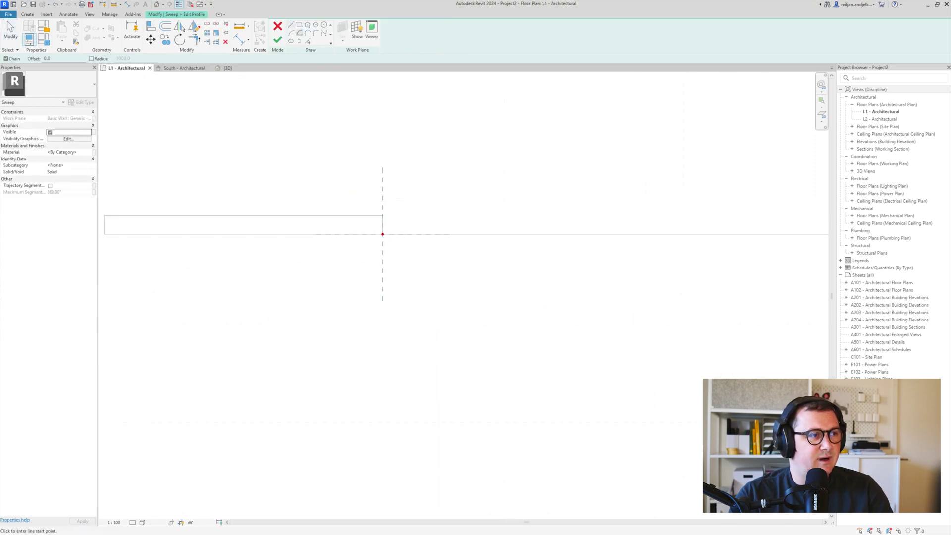
left_click(383, 234)
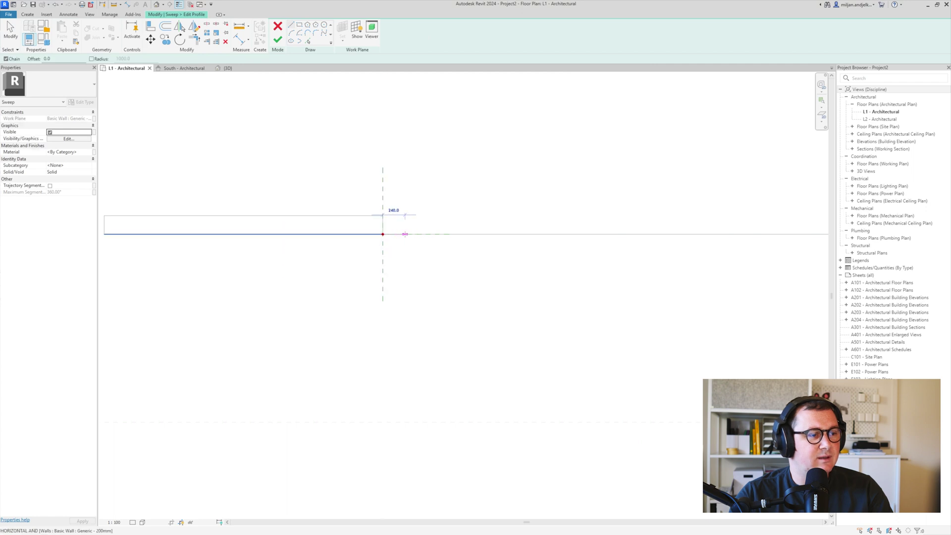
type("200")
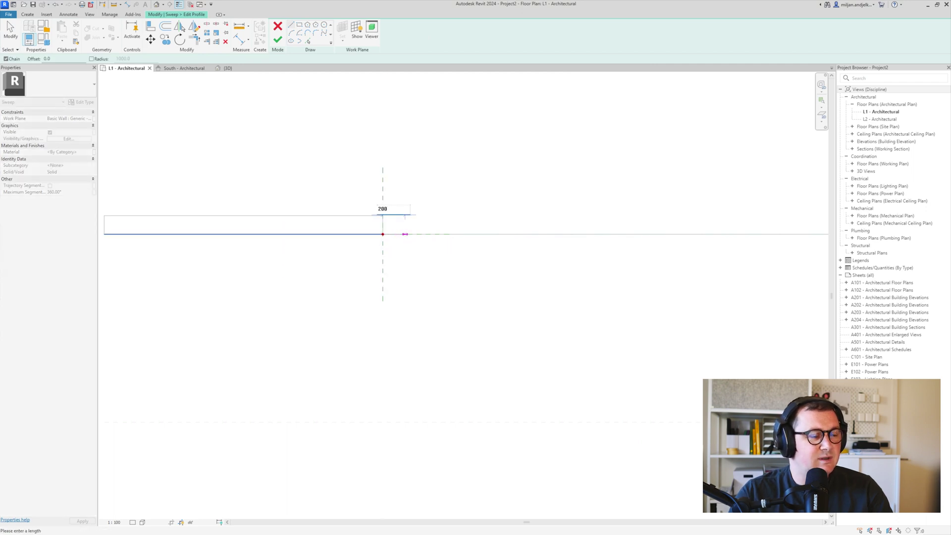
key("Return")
type("200")
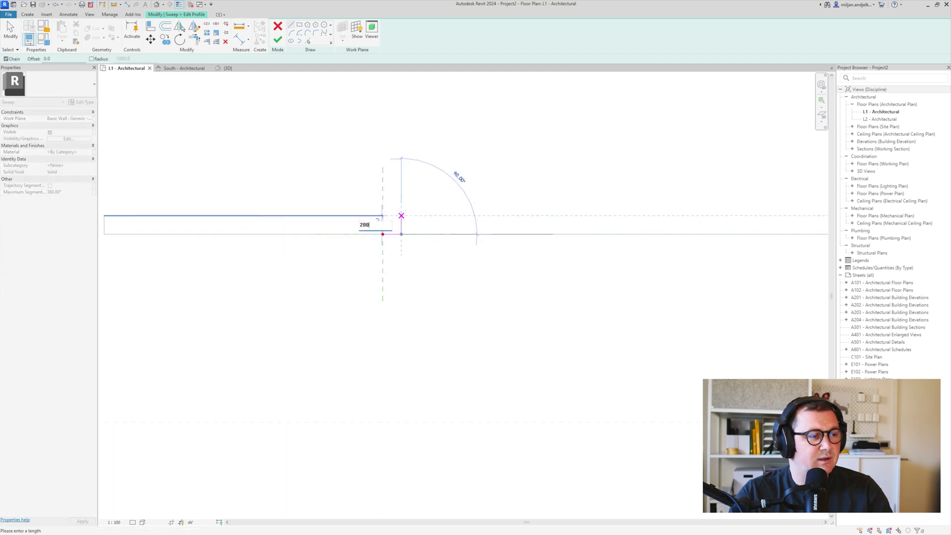
key("Return")
type("200")
key("Return")
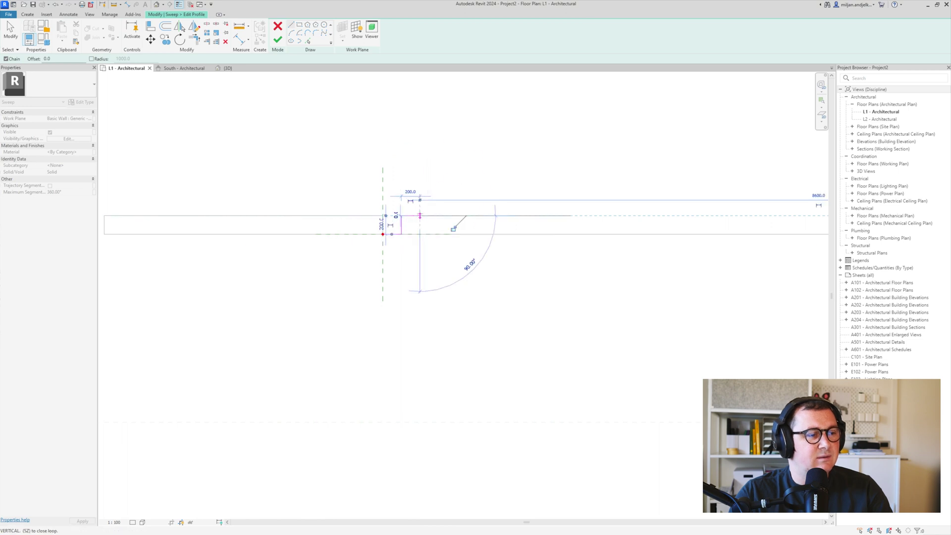
type("200")
key("Return")
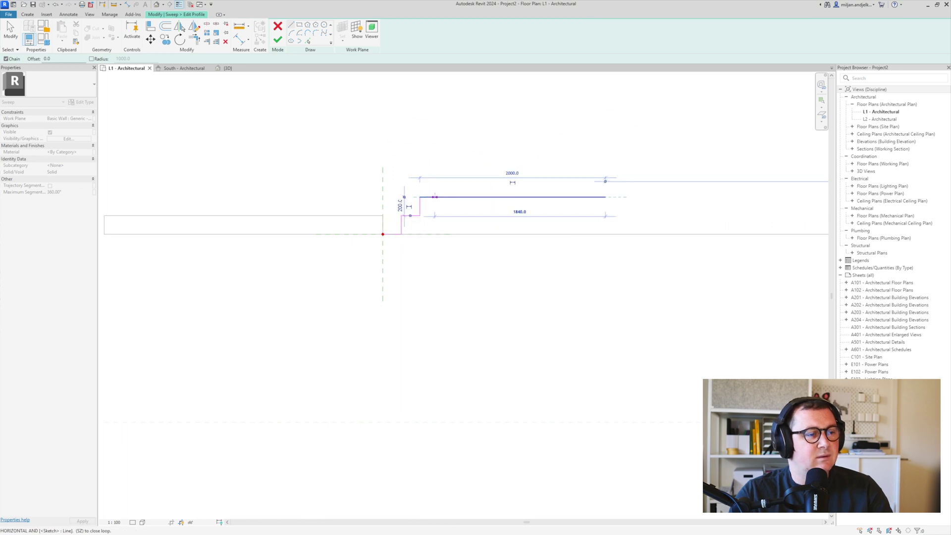
- End the line chain and delete the extra last horizontal line
left_click(605, 198)
key("Escape")
key("Escape")
left_click(545, 197)
key("Delete")
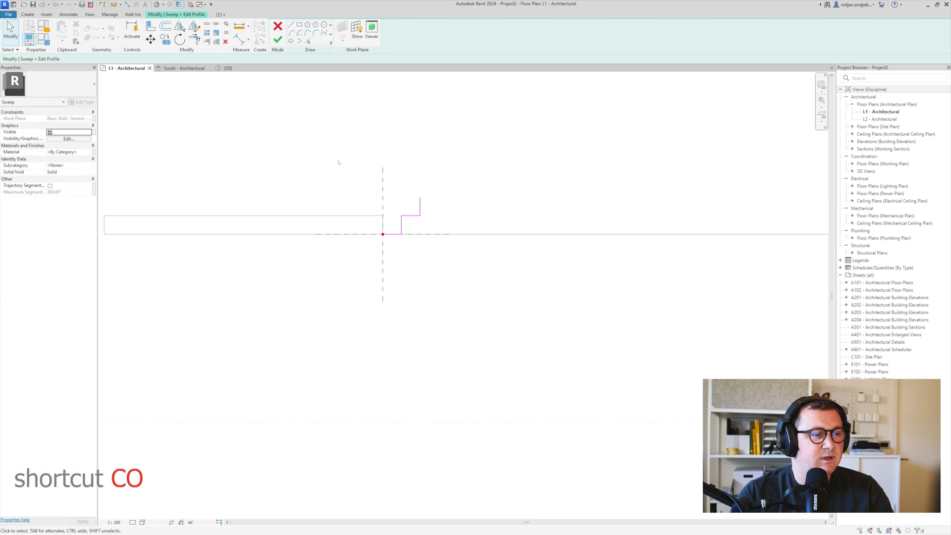
- Copy the step diagonally upward three times to form a staircase
left_click_drag(335, 157, 461, 256)
scroll(456, 252, "up", 1)
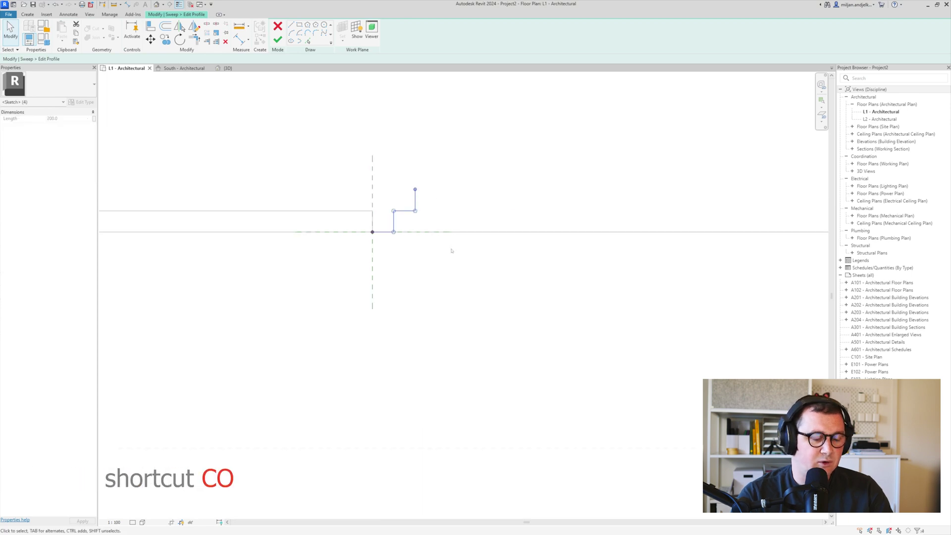
left_click(373, 232)
left_click(416, 189)
scroll(415, 189, "down", 1)
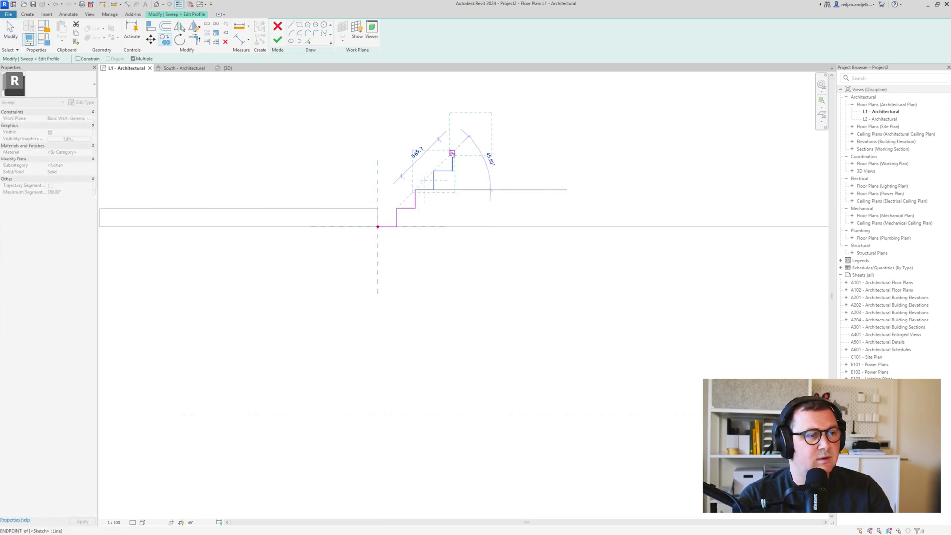
left_click(453, 154)
left_click(489, 116)
middle_click_drag(489, 116, 448, 222)
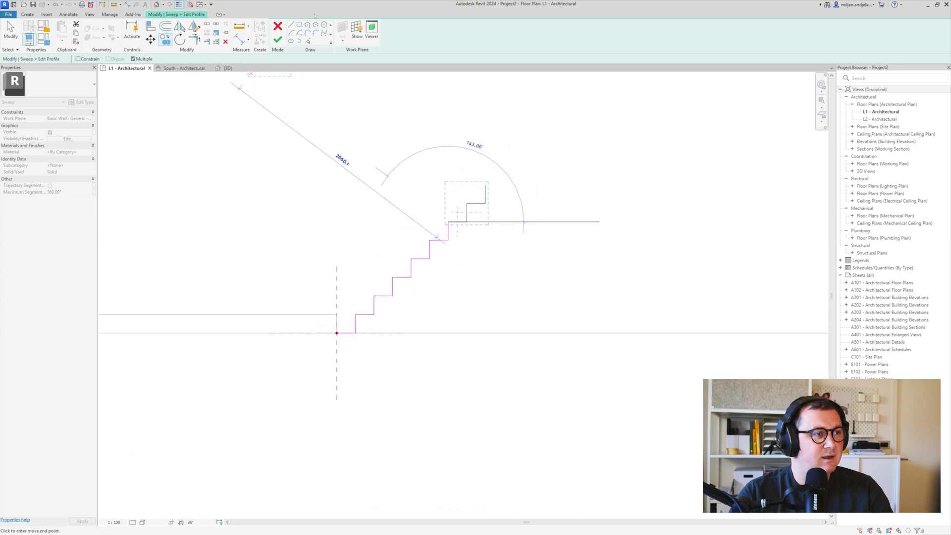
- Draw the profile's horizontal top line from the last step
left_click(292, 26)
left_click(485, 184)
left_click(400, 185)
right_click(401, 185)
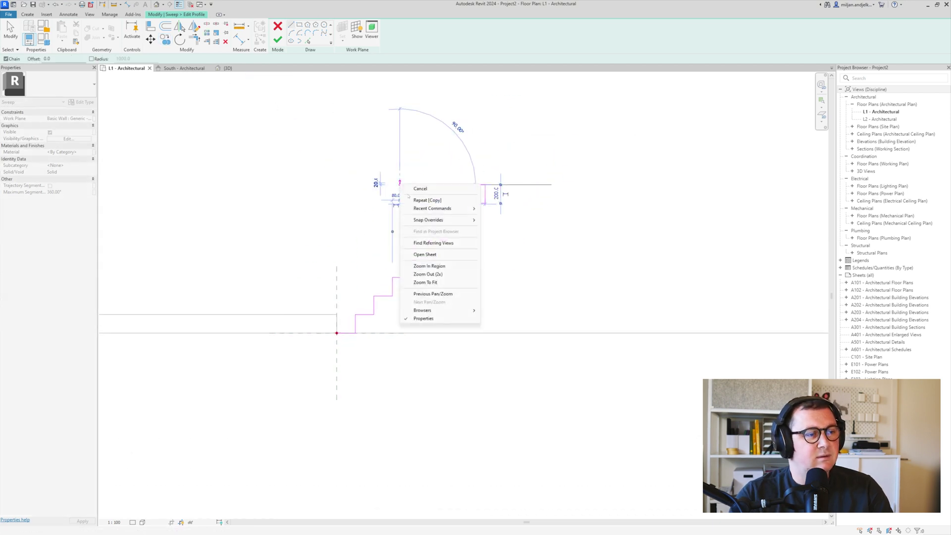
left_click(415, 189)
- Add a vertical line from the path point and trim it to the top line, closing the profile
left_click(337, 333)
left_click(337, 246)
key("Escape")
key("t")
key("r")
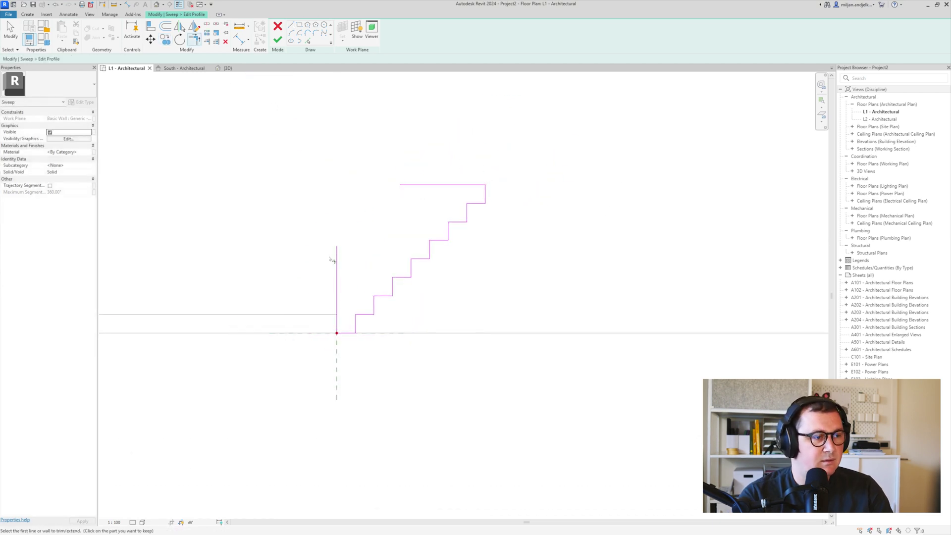
left_click(337, 260)
left_click(416, 187)
left_click(226, 68)
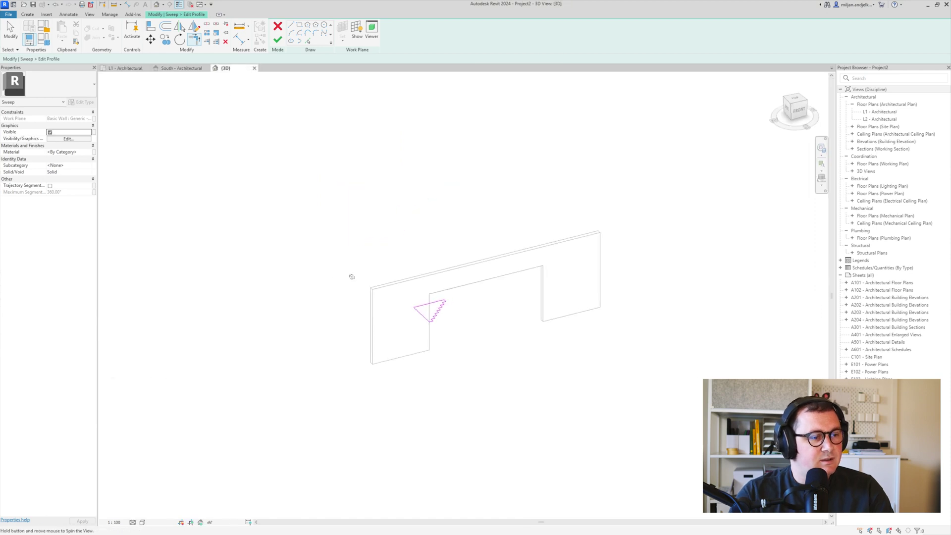
- Finish the stepped sweep and orbit around the niche in 3D
left_click(276, 41)
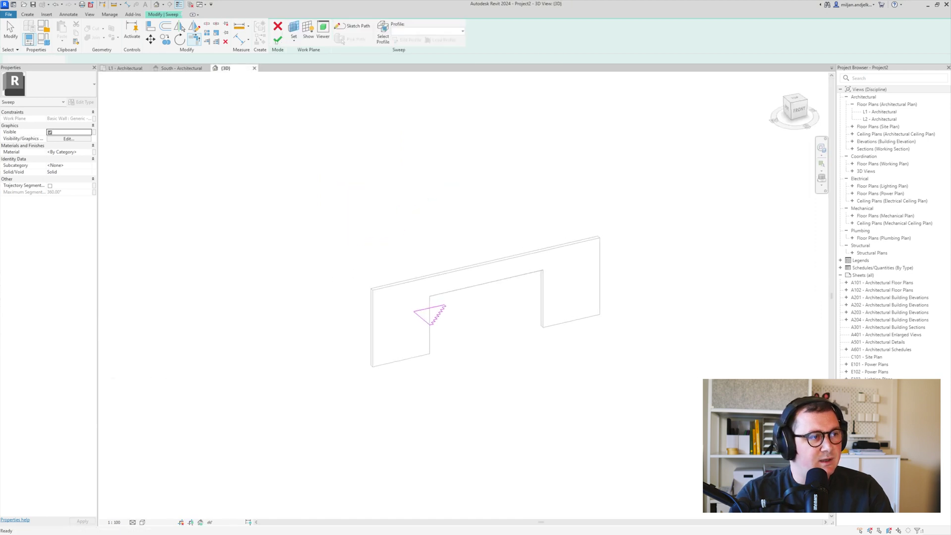
left_click(276, 41)
scroll(459, 294, "up", 3)
middle_click_drag(457, 281, 448, 372, "shift")
key("Escape")
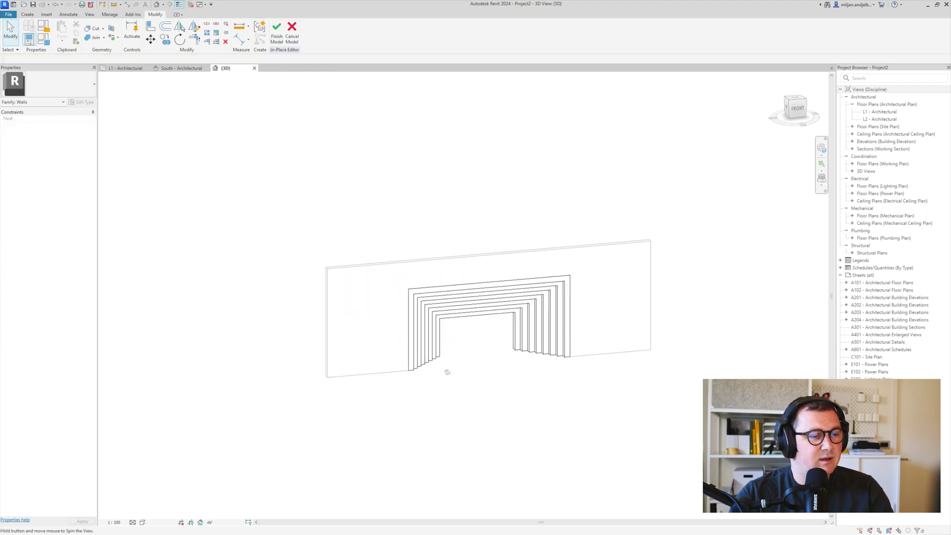
- Finish the in-place niche model from L1 and start placing a Generic - 200mm wall
left_click(126, 68)
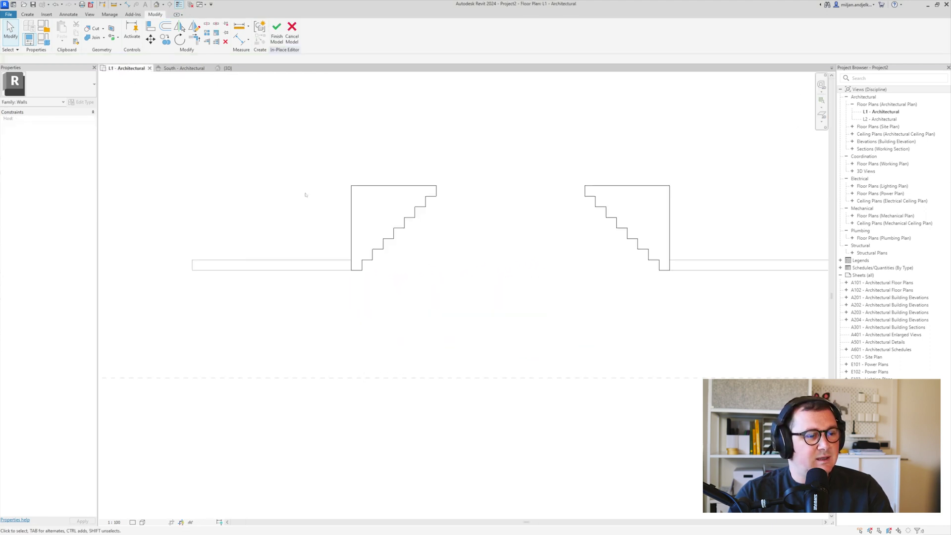
scroll(516, 206, "up", 3)
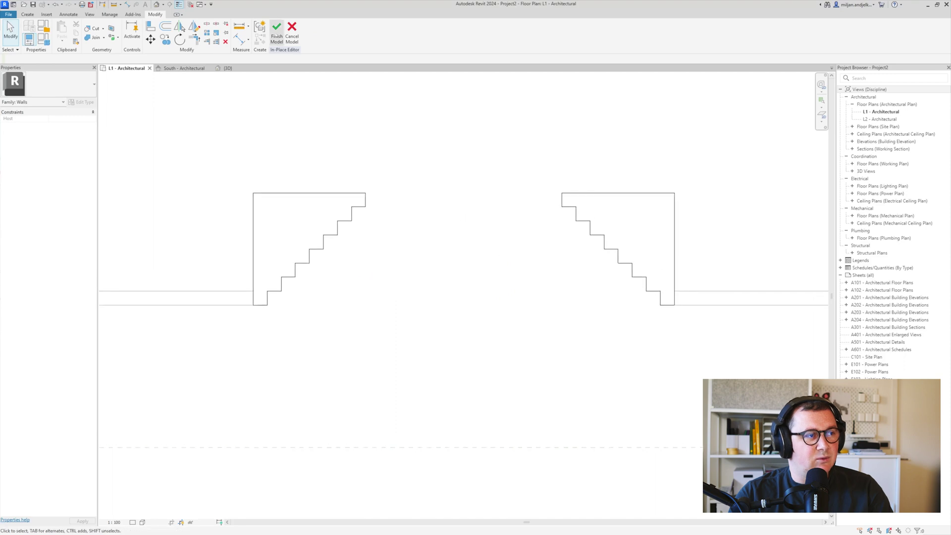
left_click(276, 31)
key("w")
key("a")
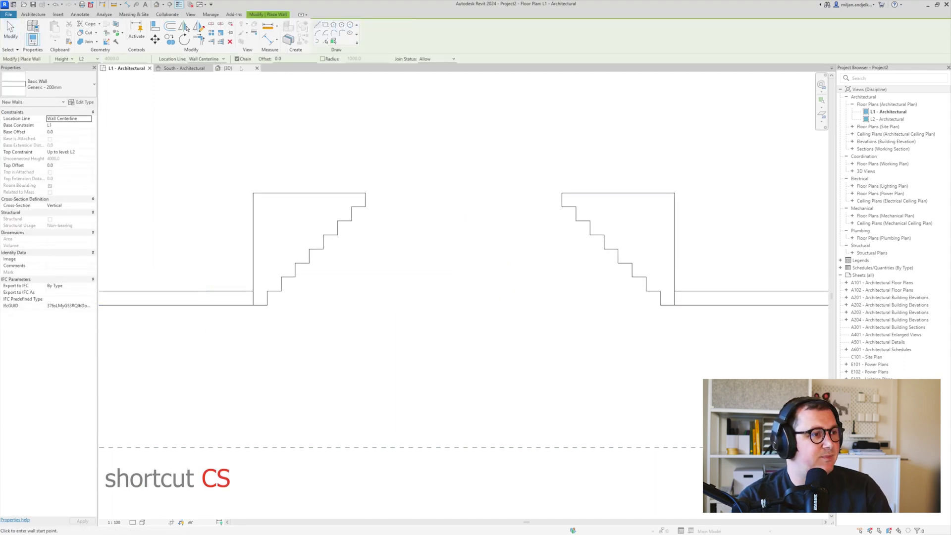
- Draw a 2800 mm back wall between the two step ends, aligned by Finish Face: Exterior
left_click(223, 59)
left_click(206, 79)
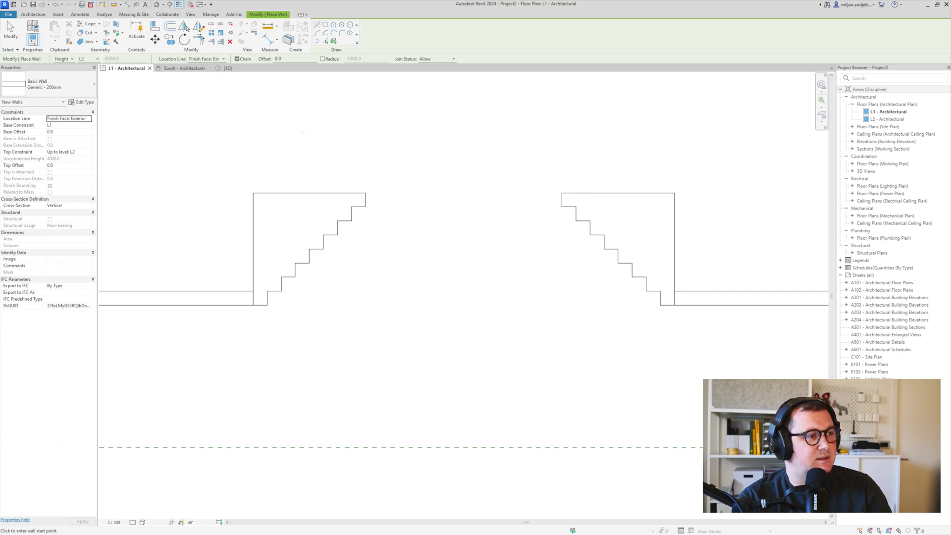
left_click(365, 206)
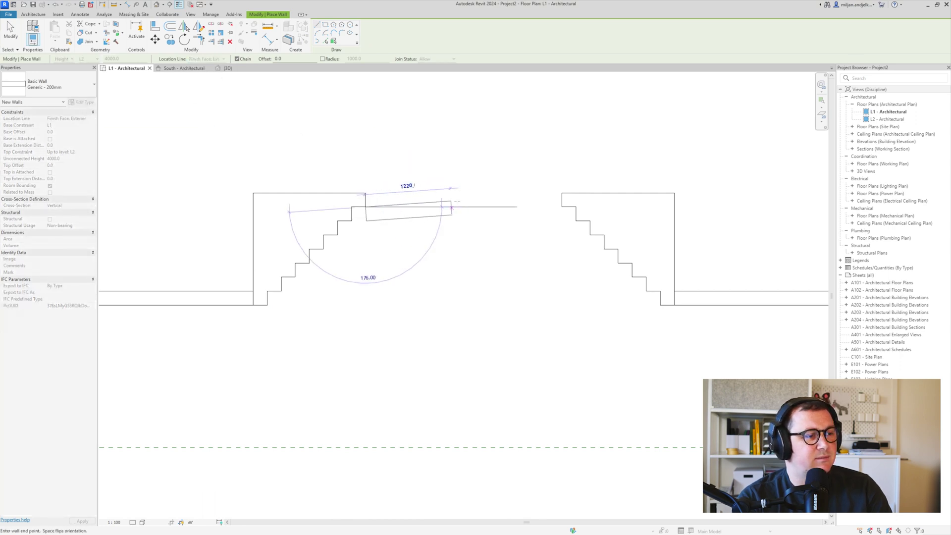
left_click(561, 206)
key("Escape")
- In the South elevation, lower the back wall's top to the opening head, then view it in 3D
left_click(185, 69)
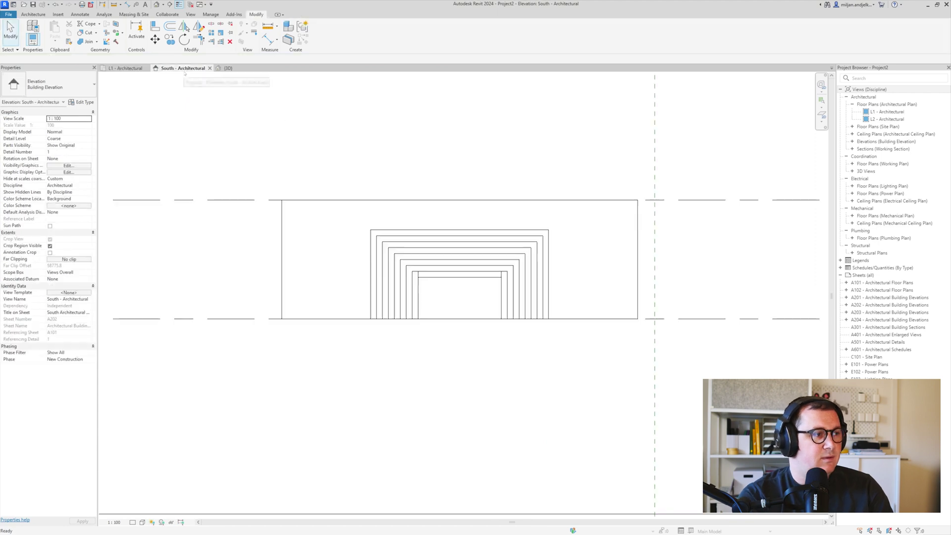
scroll(442, 319, "up", 2)
key("Tab")
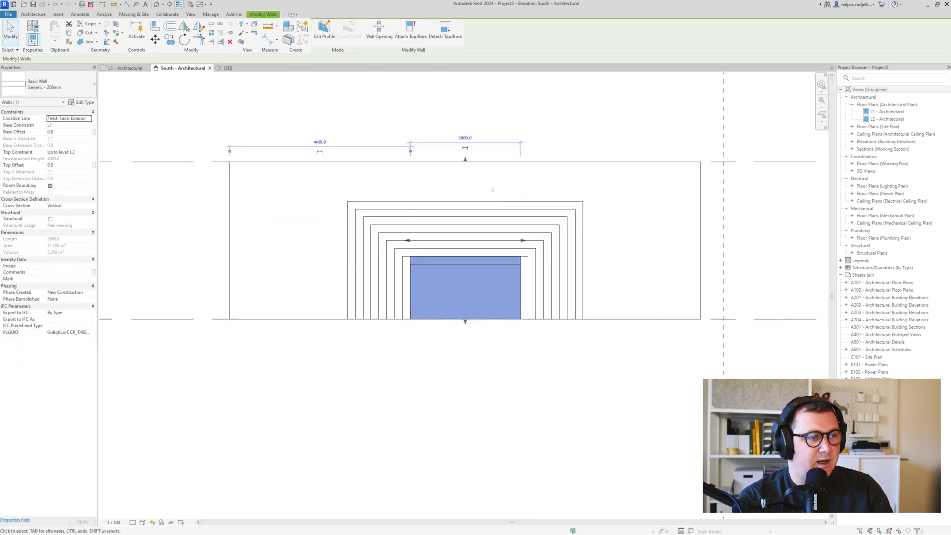
left_click_drag(464, 159, 466, 260)
left_click(385, 108)
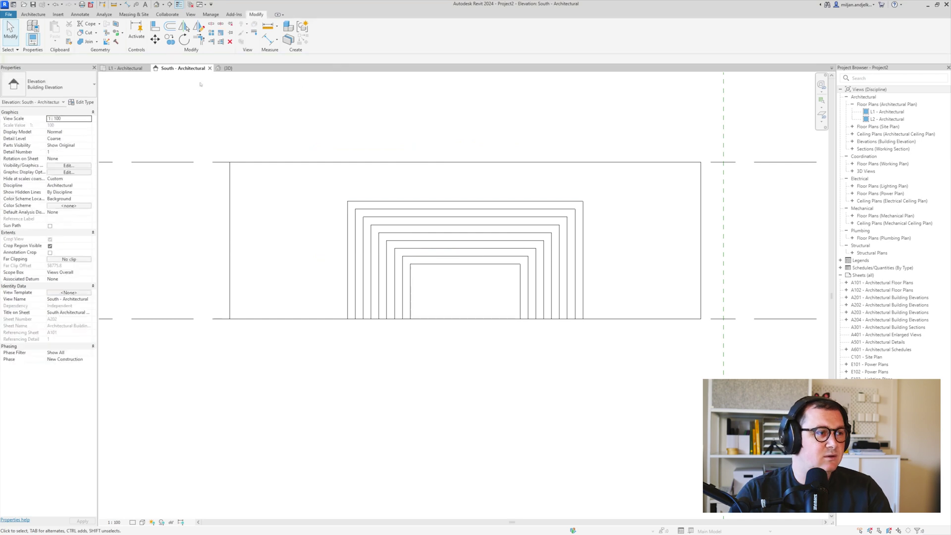
left_click(218, 68)
middle_click_drag(395, 272, 476, 369, "shift")
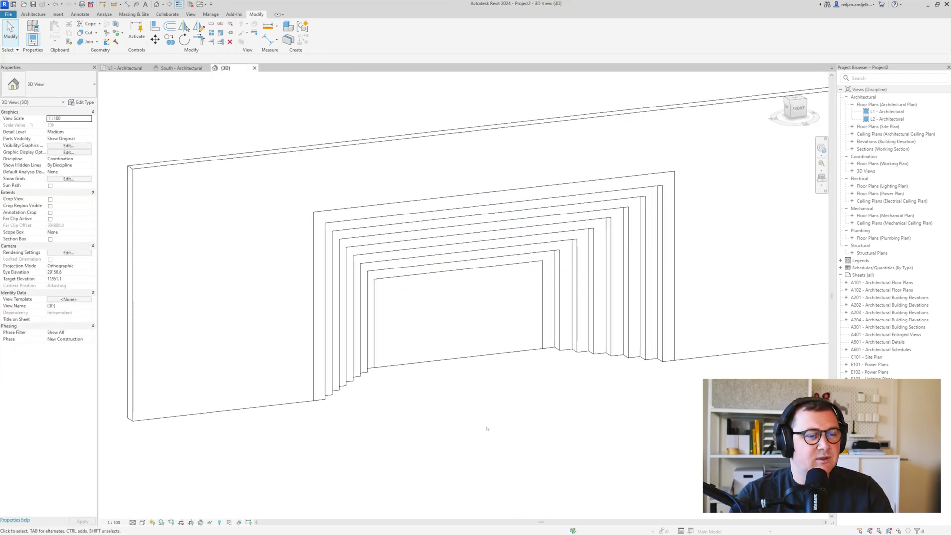
- Select the niche sweep and reopen its profile sketch through Edit In-Place and Edit Sweep in L1
left_click(361, 387)
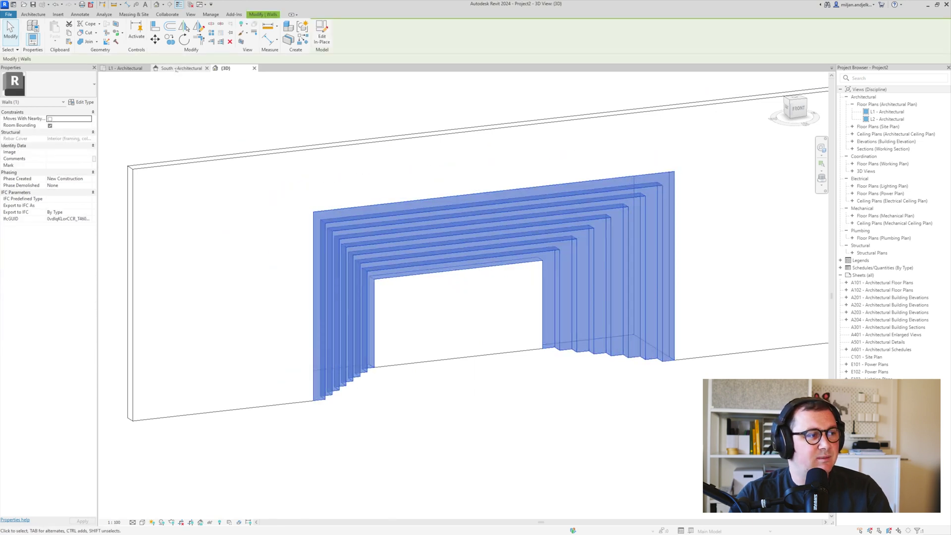
left_click(127, 67)
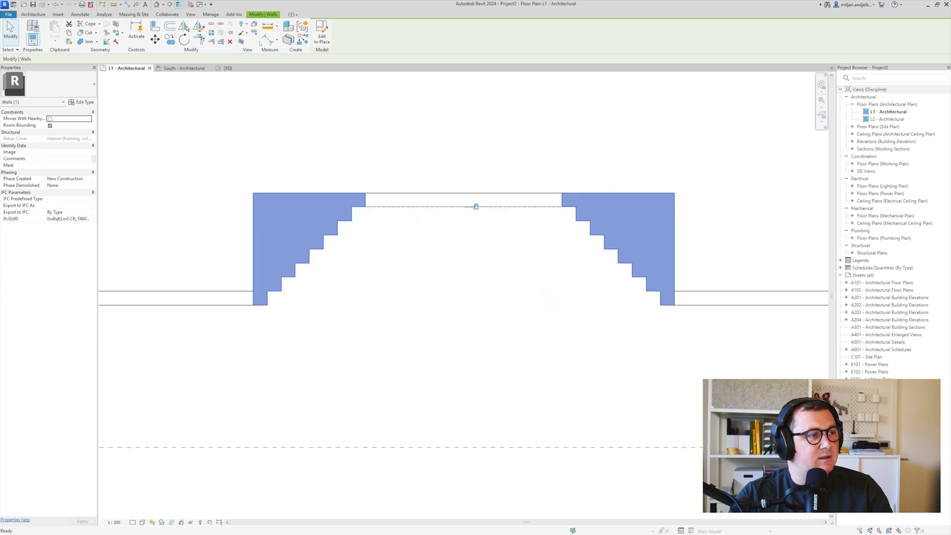
left_click(322, 36)
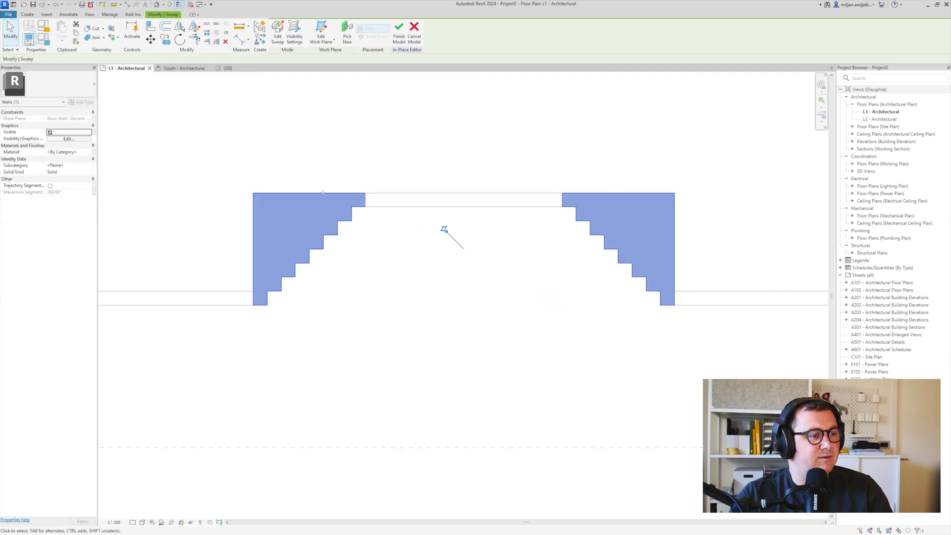
left_click(277, 32)
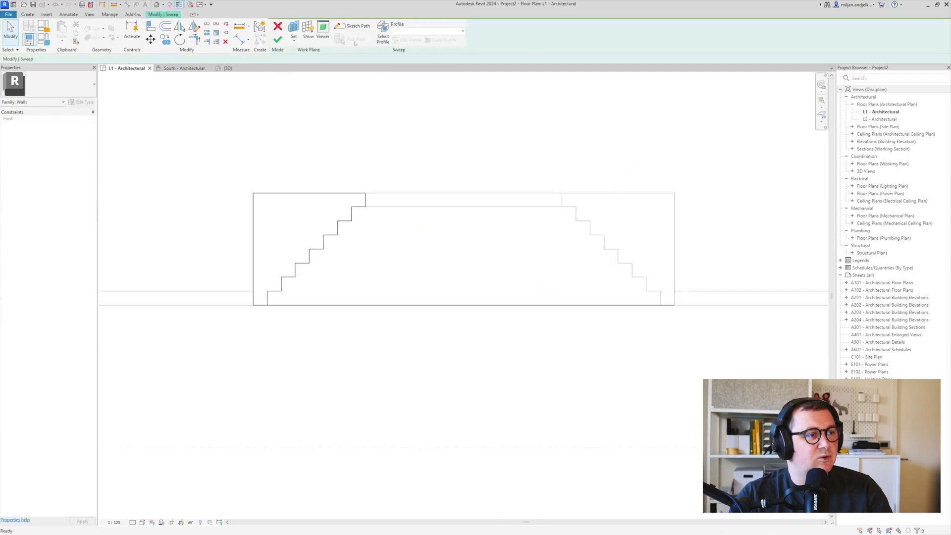
left_click(384, 39)
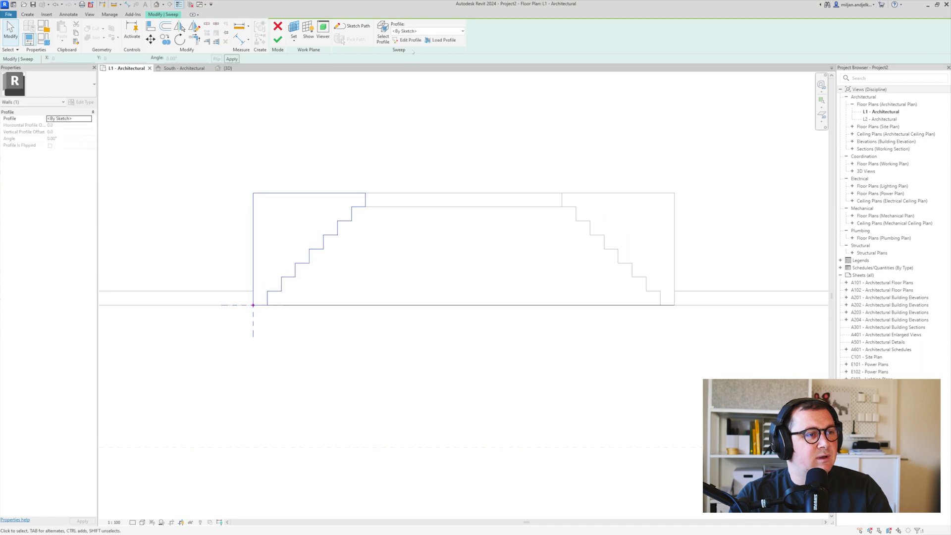
left_click(407, 41)
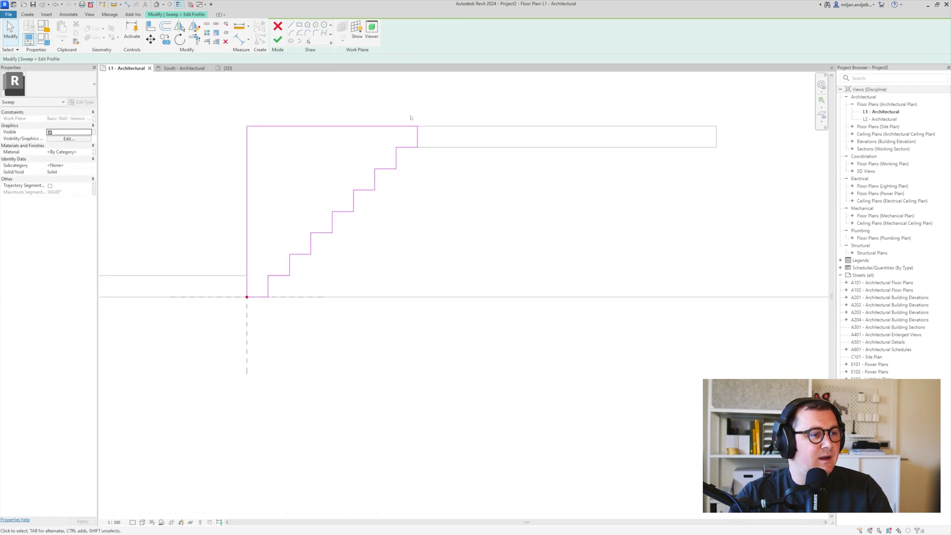
- Delete the old stepped lines of the niche profile, leaving the short first riser
left_click_drag(277, 101, 476, 337)
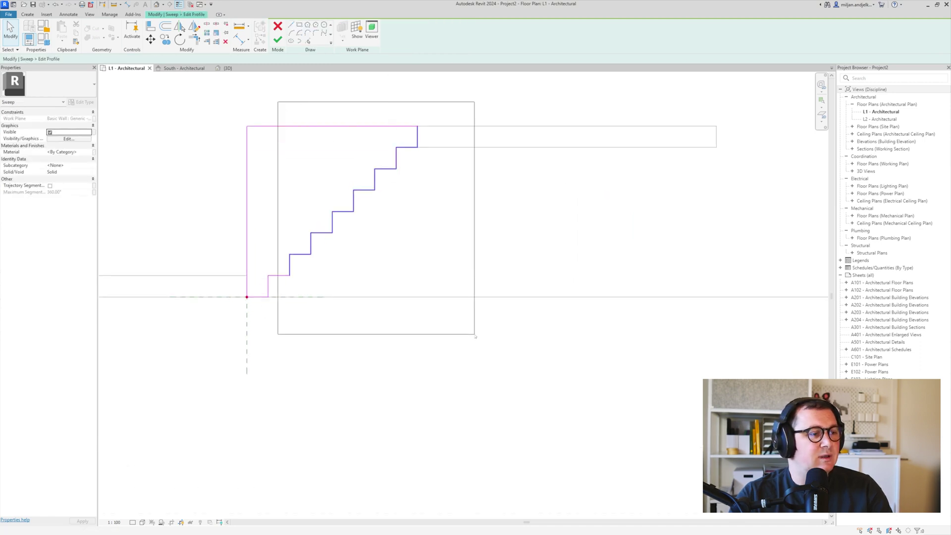
key("Delete")
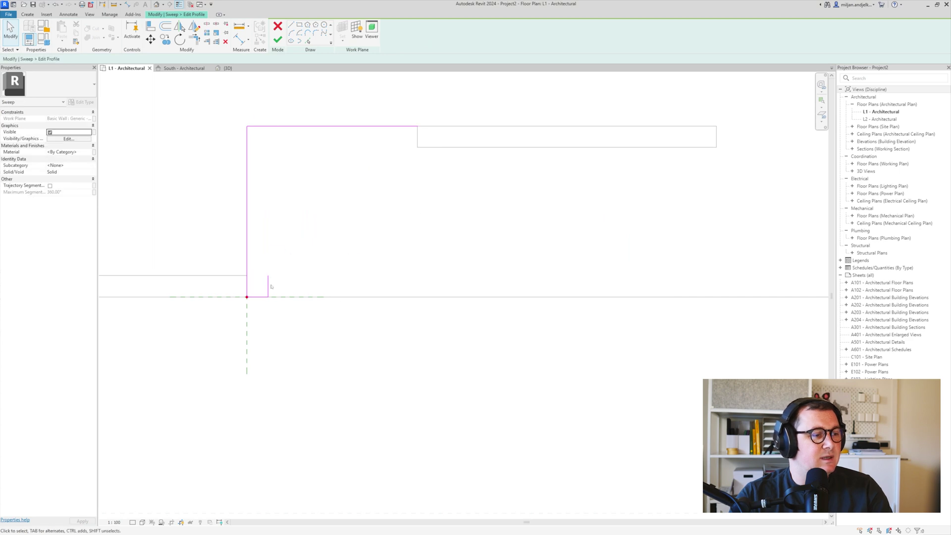
left_click(267, 286)
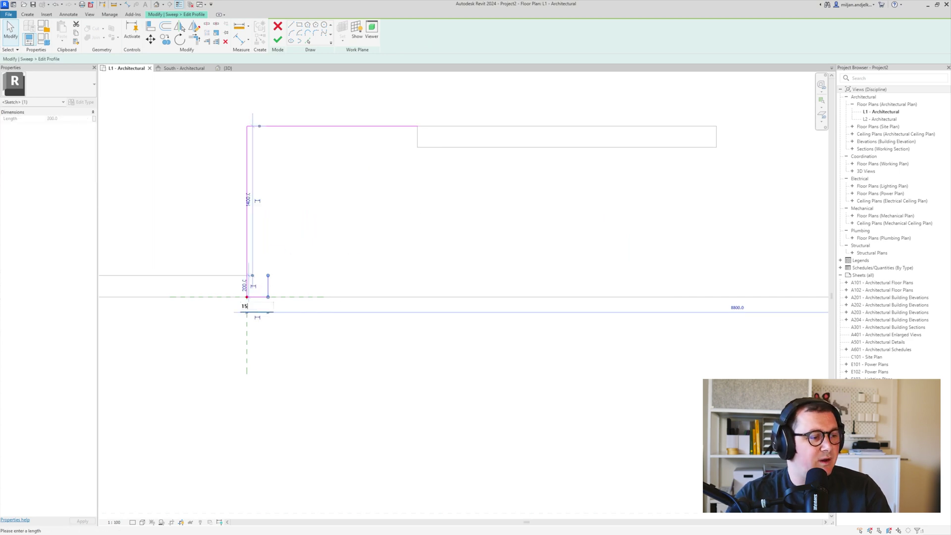
scroll(275, 284, "up", 2)
left_click(288, 286)
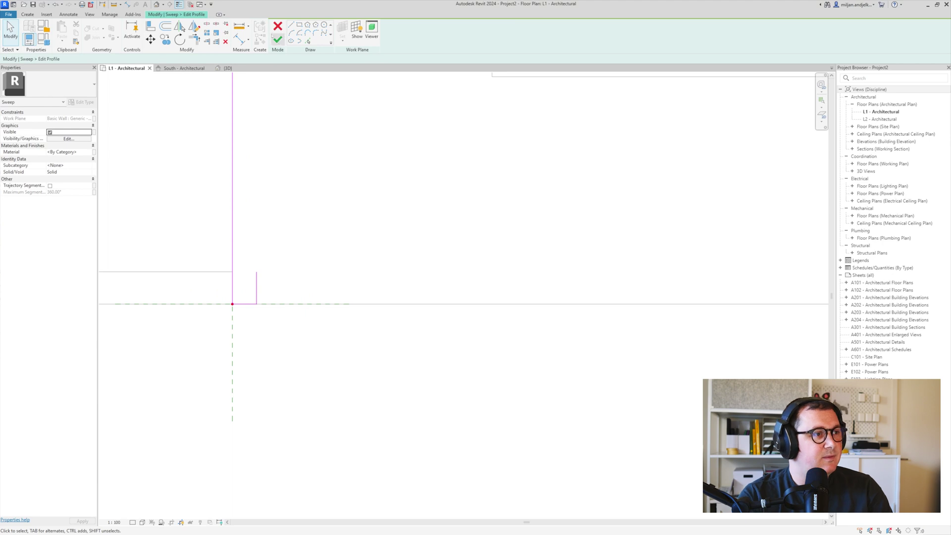
- Draw one step with a 150 mm tread and 200 mm riser from the riser's top
key("l")
key("i")
left_click(256, 271)
type("150")
key("Return")
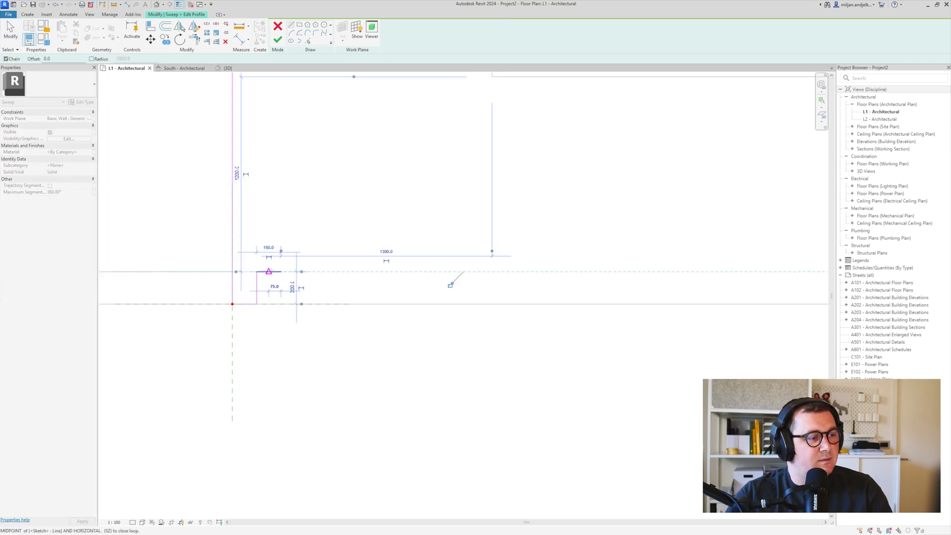
type("200")
key("Return")
key("Escape")
key("Escape")
- Copy the step repeatedly up the diagonal, placing four copies up to the profile's top
left_click_drag(192, 207, 302, 307)
key("c")
key("o")
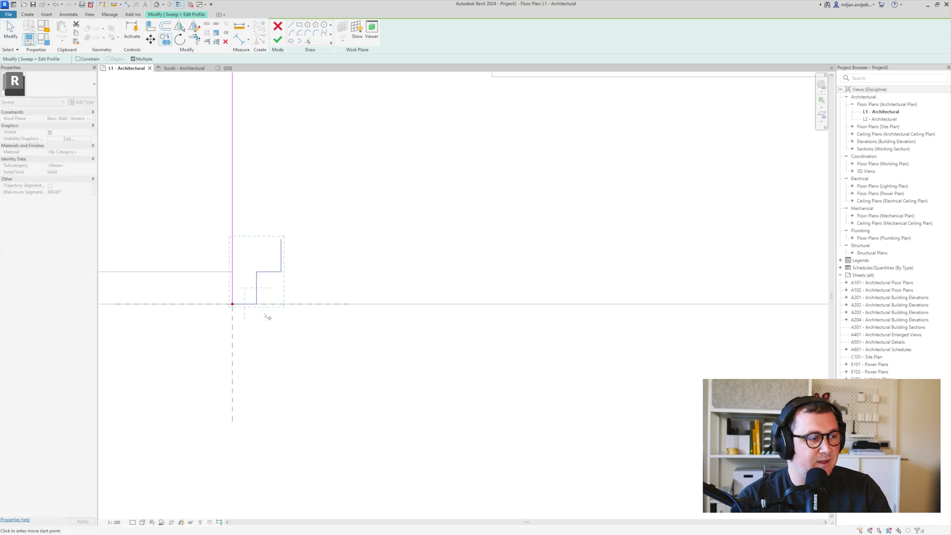
left_click(233, 305)
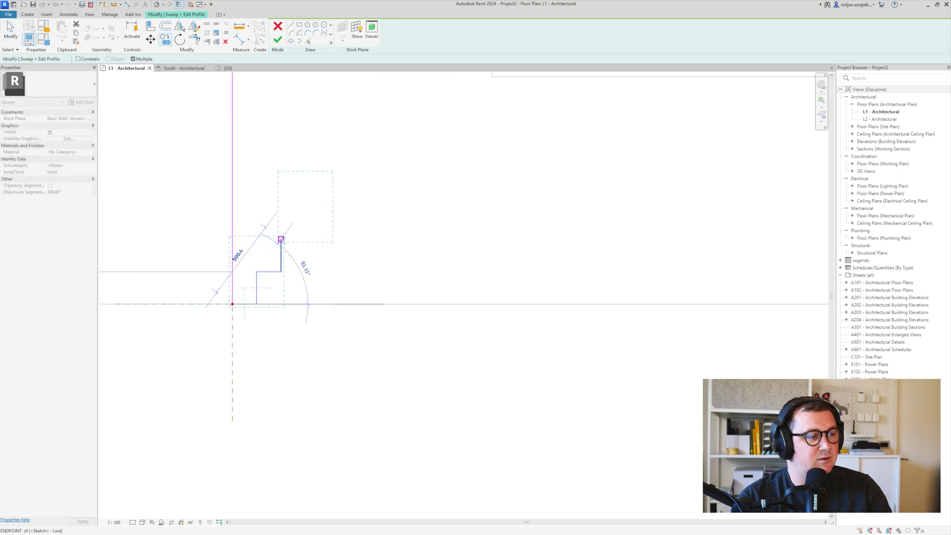
left_click(281, 239)
left_click(329, 174)
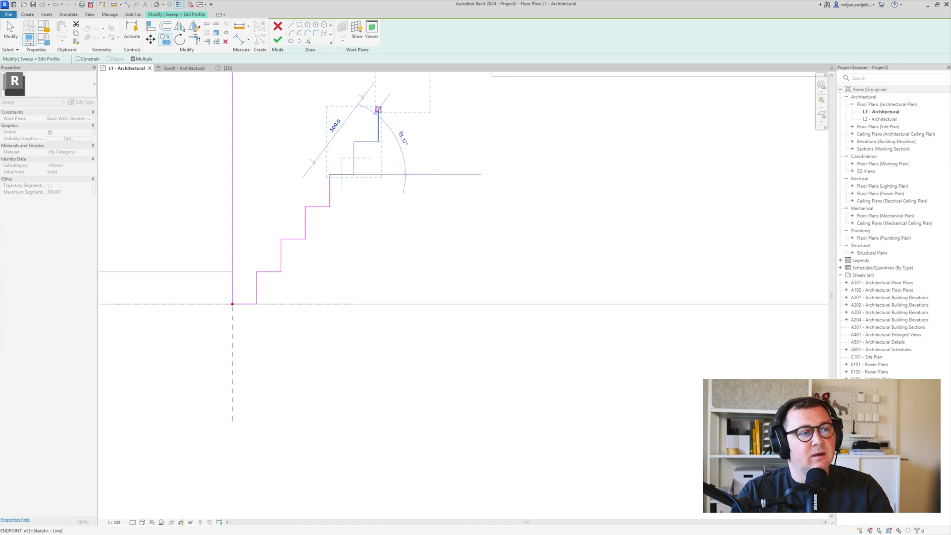
left_click(378, 109)
middle_click_drag(378, 109, 368, 243)
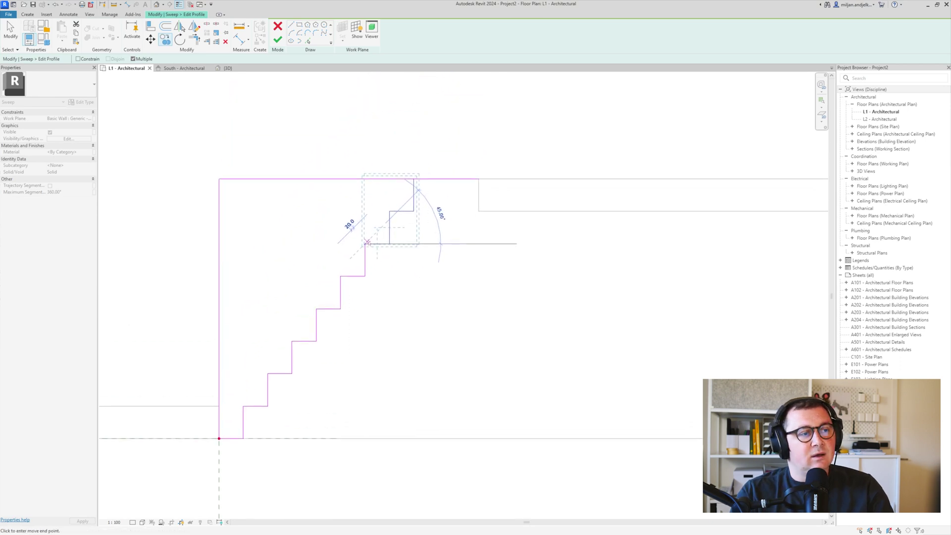
left_click(405, 192)
- Trim the top edge and last riser into a corner and finish the profile
key("t")
key("r")
left_click(405, 178)
scroll(399, 198, "down", 3)
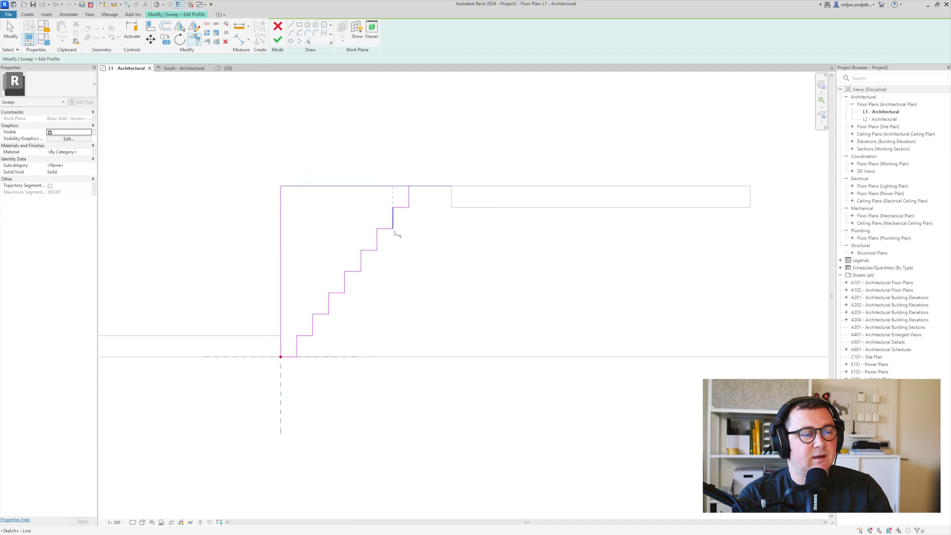
scroll(399, 228, "up", 1)
left_click(410, 192)
middle_click_drag(412, 195, 428, 183)
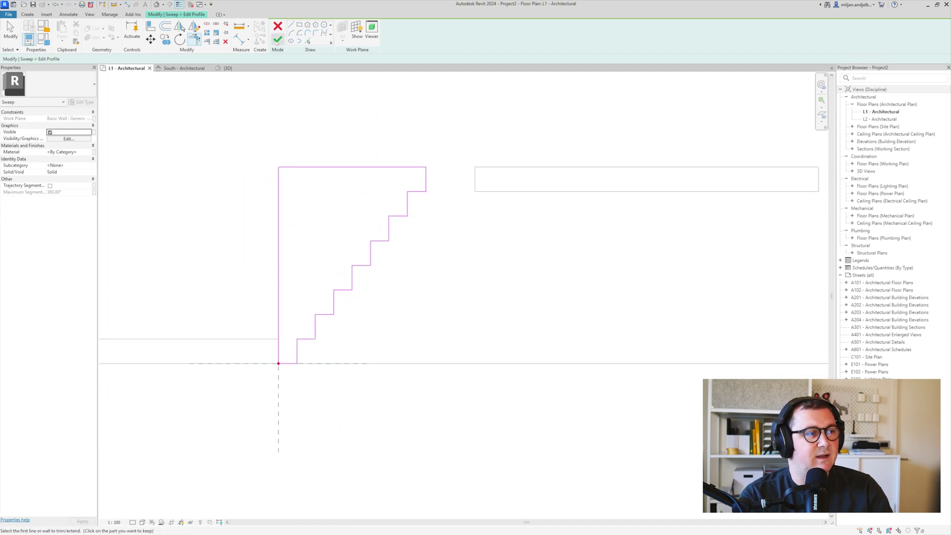
left_click(277, 40)
- Finish the sweep model, accepting removal of constraints
left_click(397, 32)
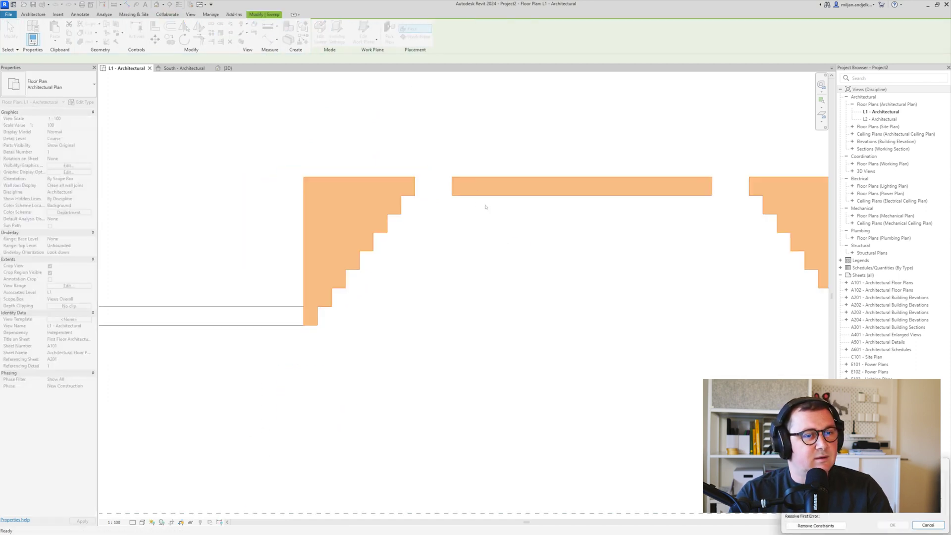
middle_click_drag(485, 207, 426, 207)
left_click(816, 526)
middle_click_drag(555, 297, 554, 314)
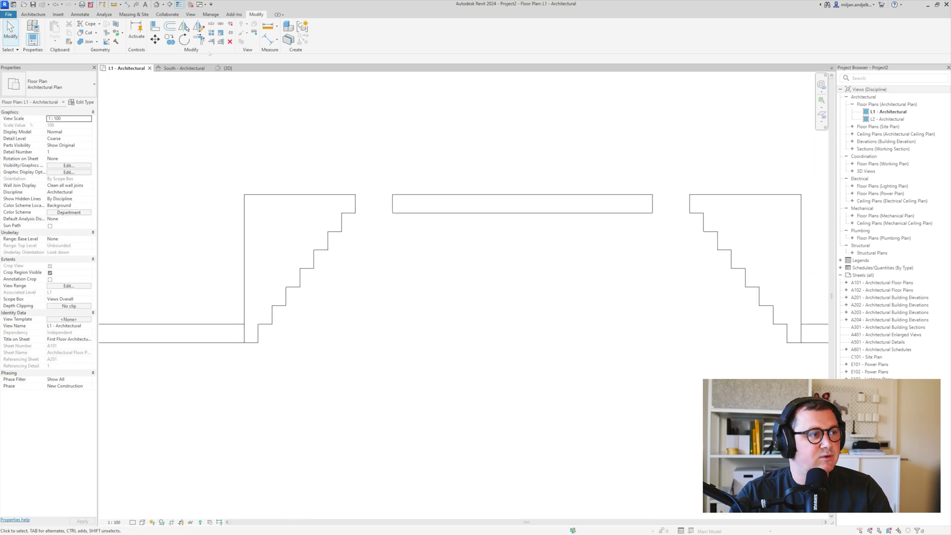
- Extend the back wall's left and right ends to the new stepped sides
left_click(213, 41)
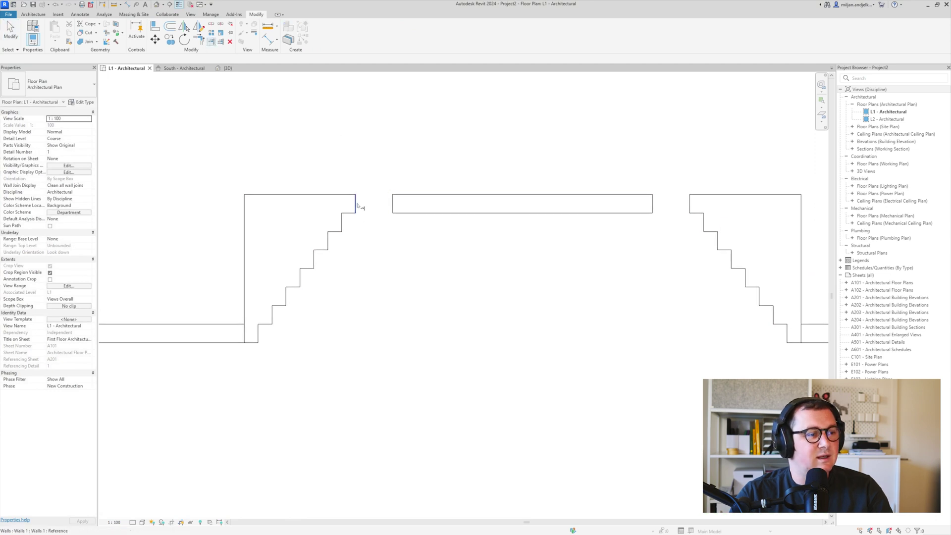
left_click(356, 205)
left_click(398, 203)
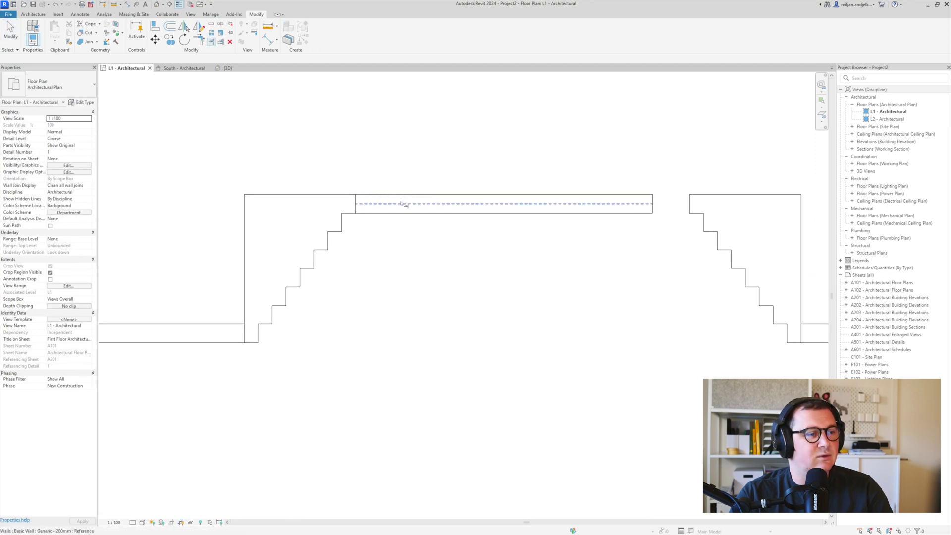
left_click(691, 205)
left_click(650, 204)
left_click(185, 69)
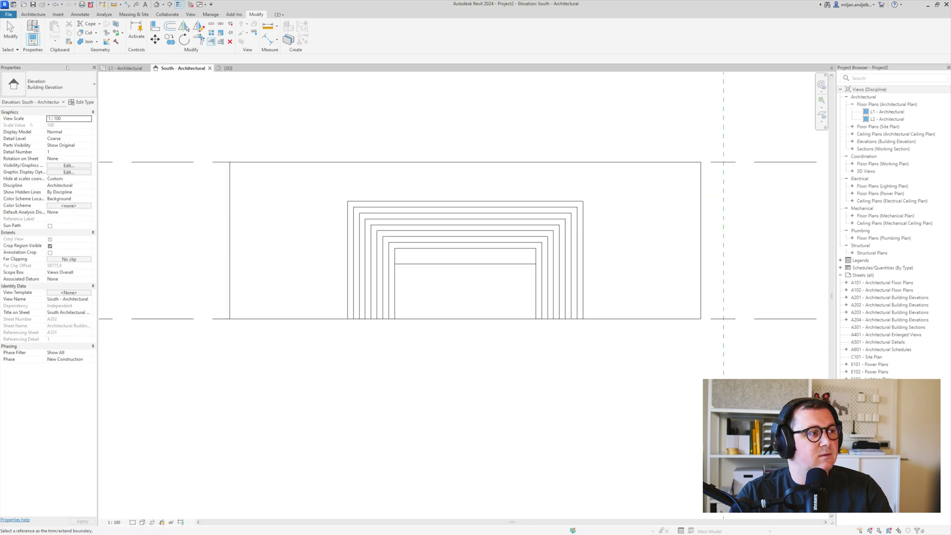
- Check the back wall in the South elevation, then orbit the {3D} view to an angled look
left_click(475, 282)
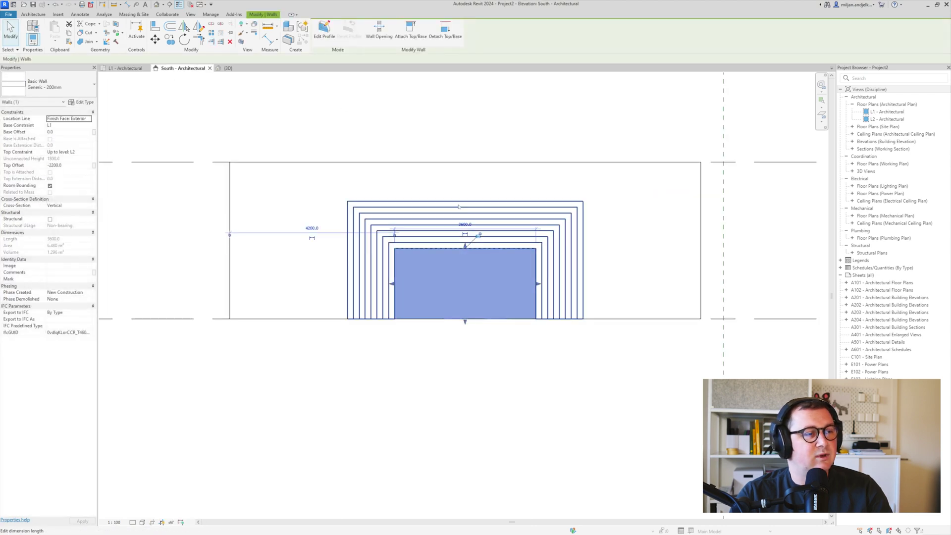
left_click(223, 85)
left_click(227, 68)
middle_click_drag(390, 278, 480, 412, "shift")
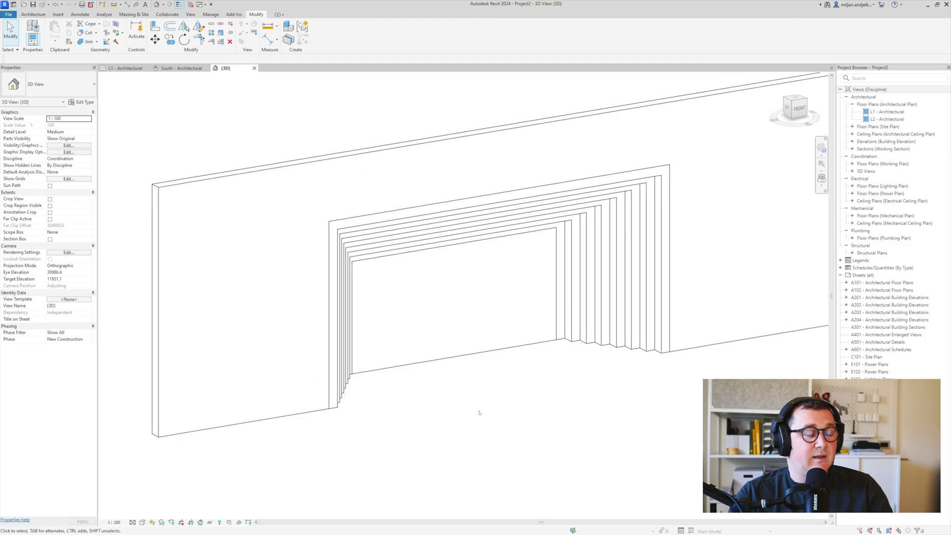